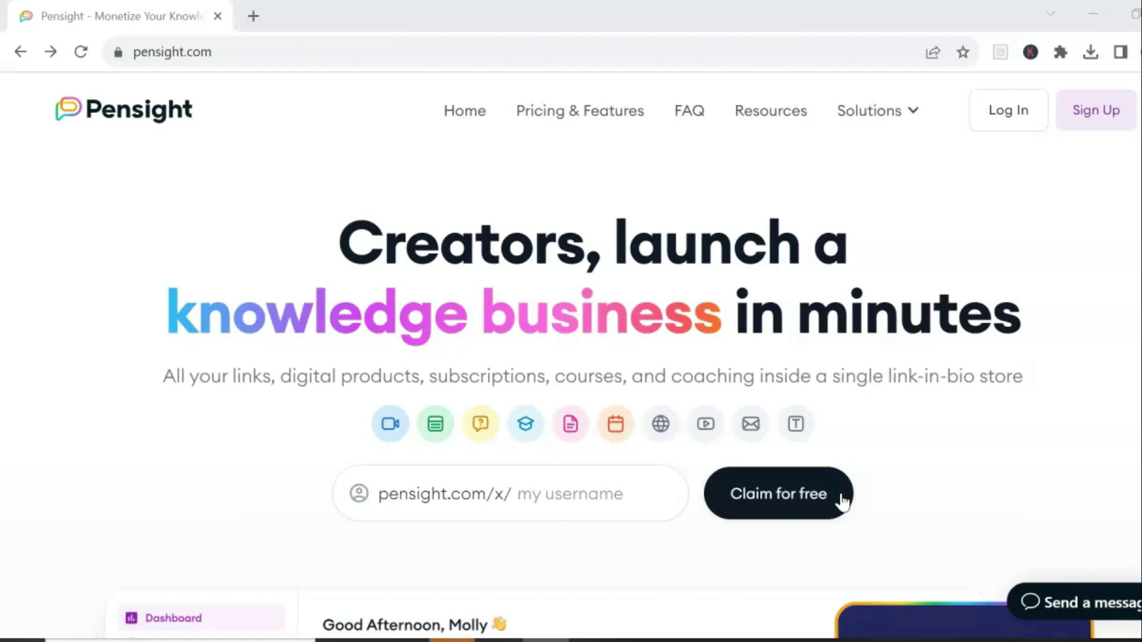
# Log in to the account and open My page, checking the list of remaining setup tasks.
pyautogui.click(1020, 114)
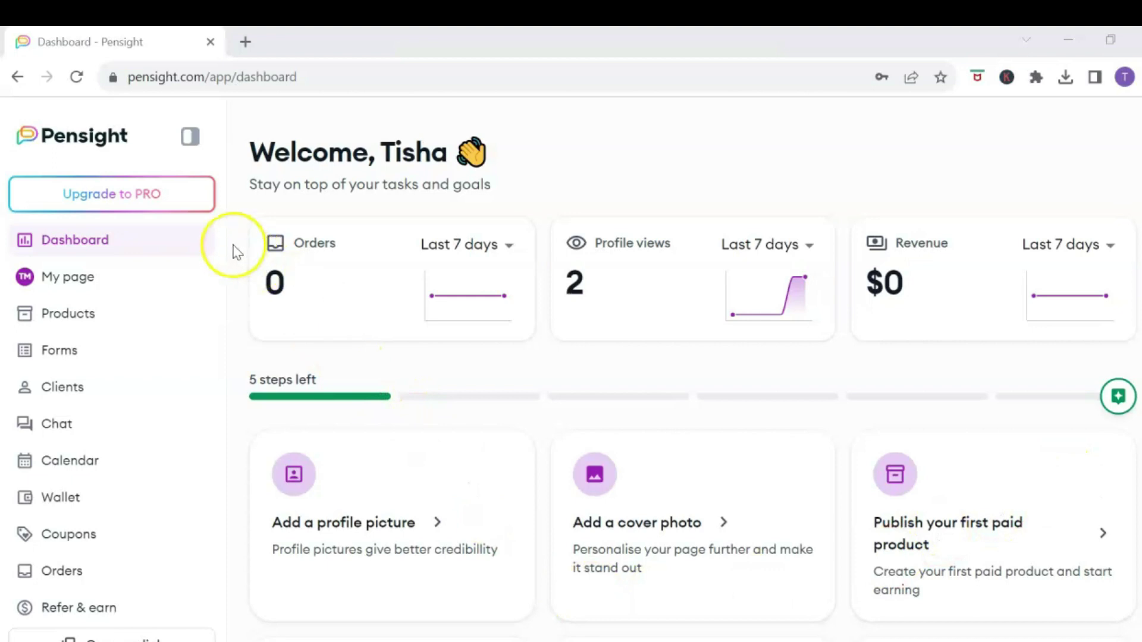
pyautogui.click(78, 278)
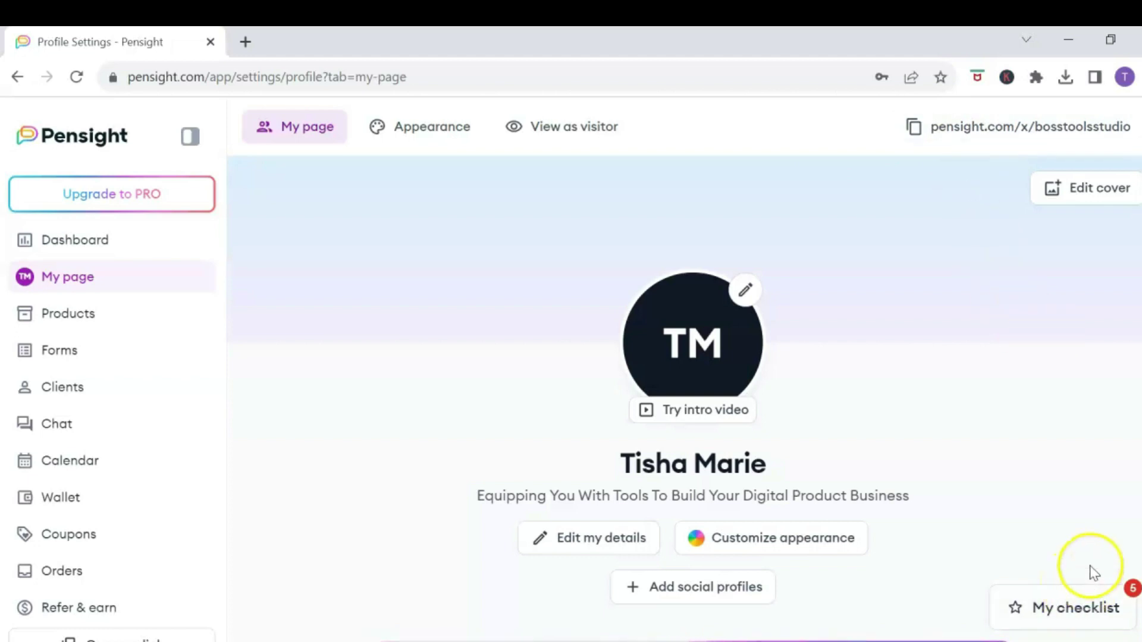
pyautogui.click(1077, 619)
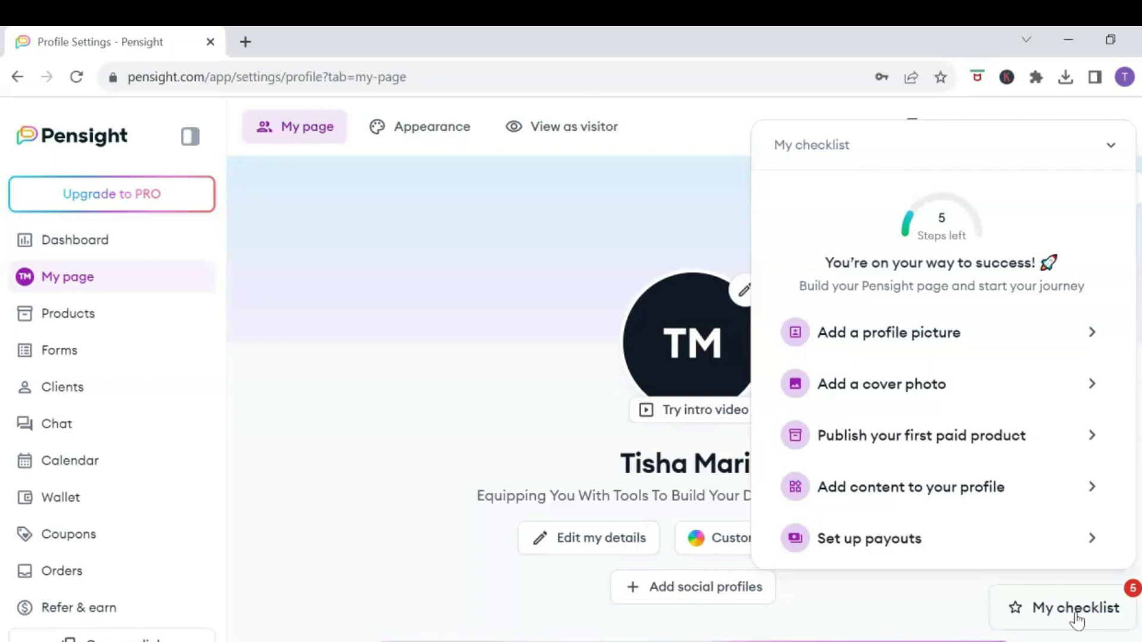
pyautogui.click(1110, 145)
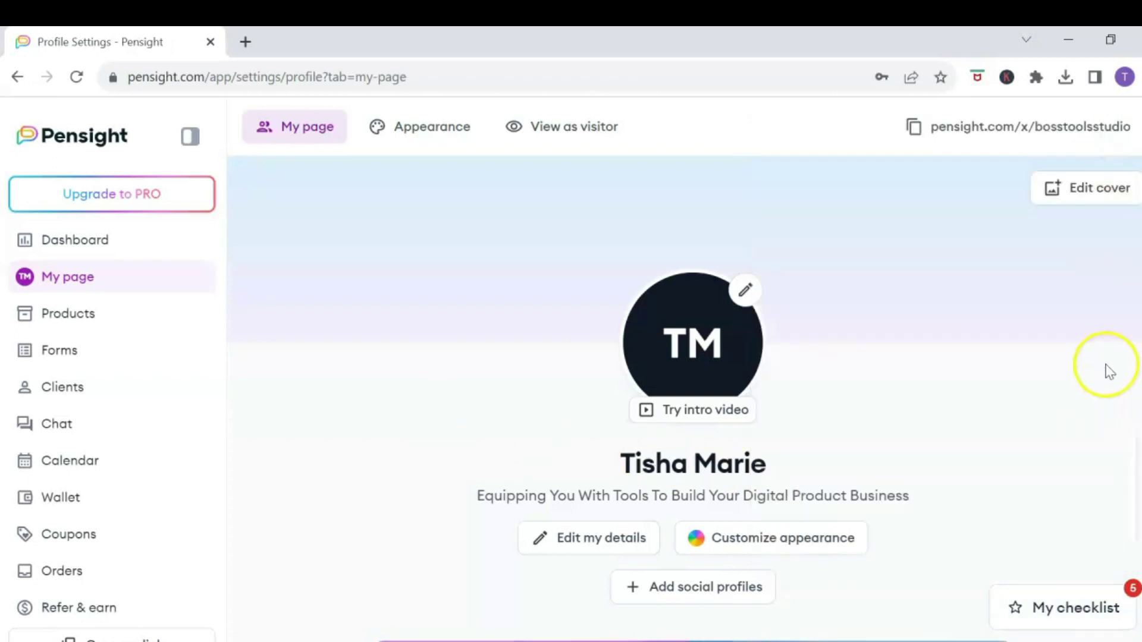
# Upload the image "Untitled design (27)" as the page's cover photo and accept its crop.
pyautogui.click(1114, 205)
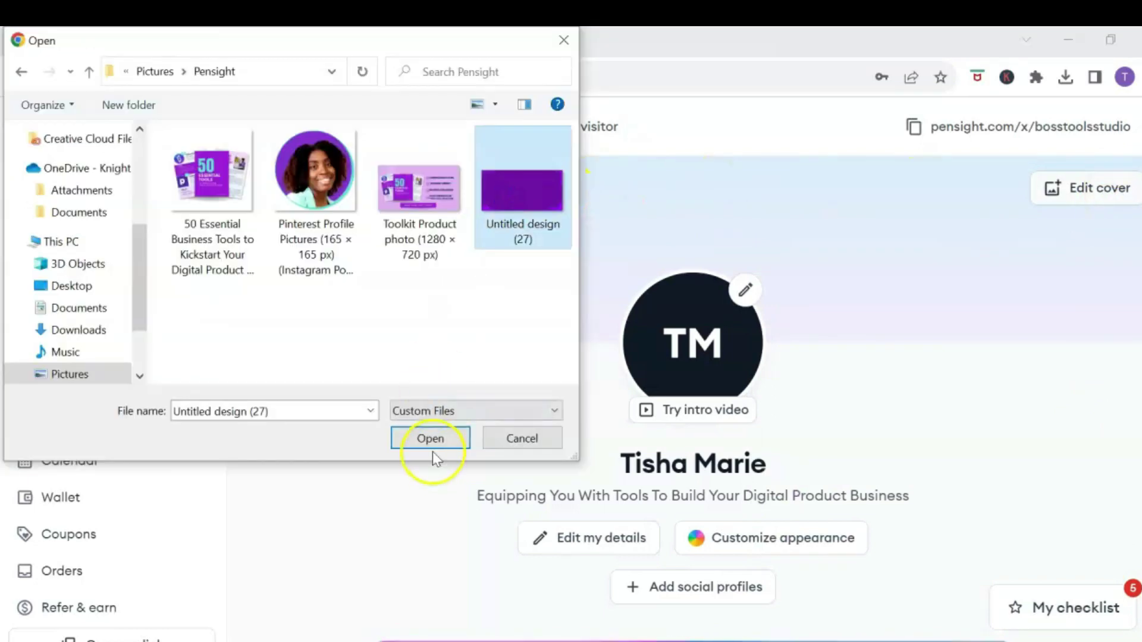
pyautogui.click(430, 438)
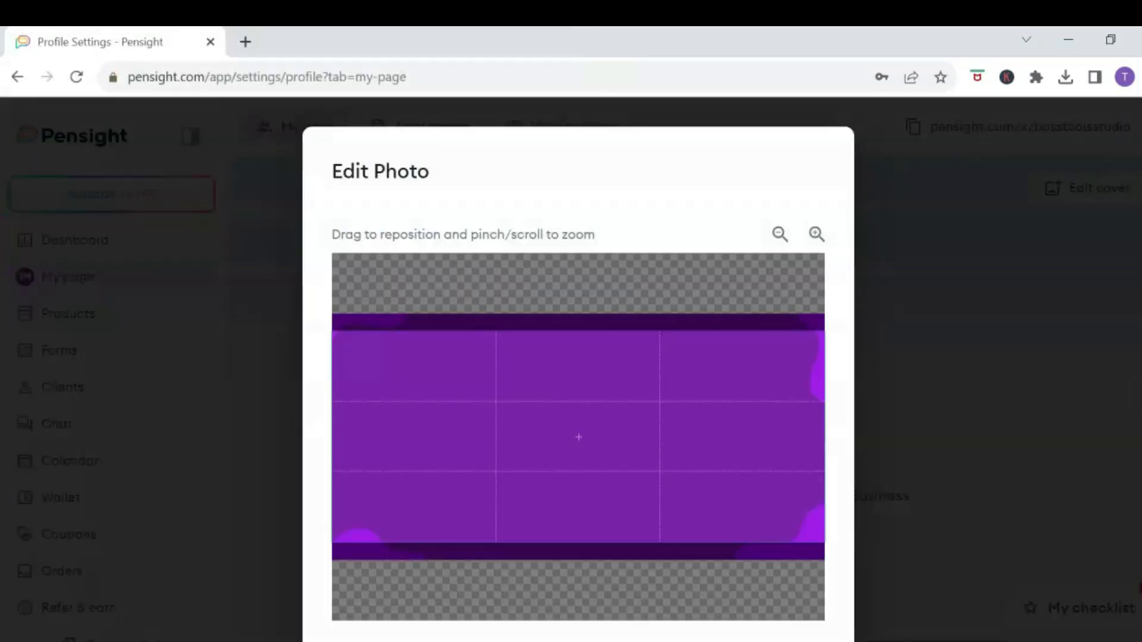
pyautogui.scroll(-2, 788, 340)
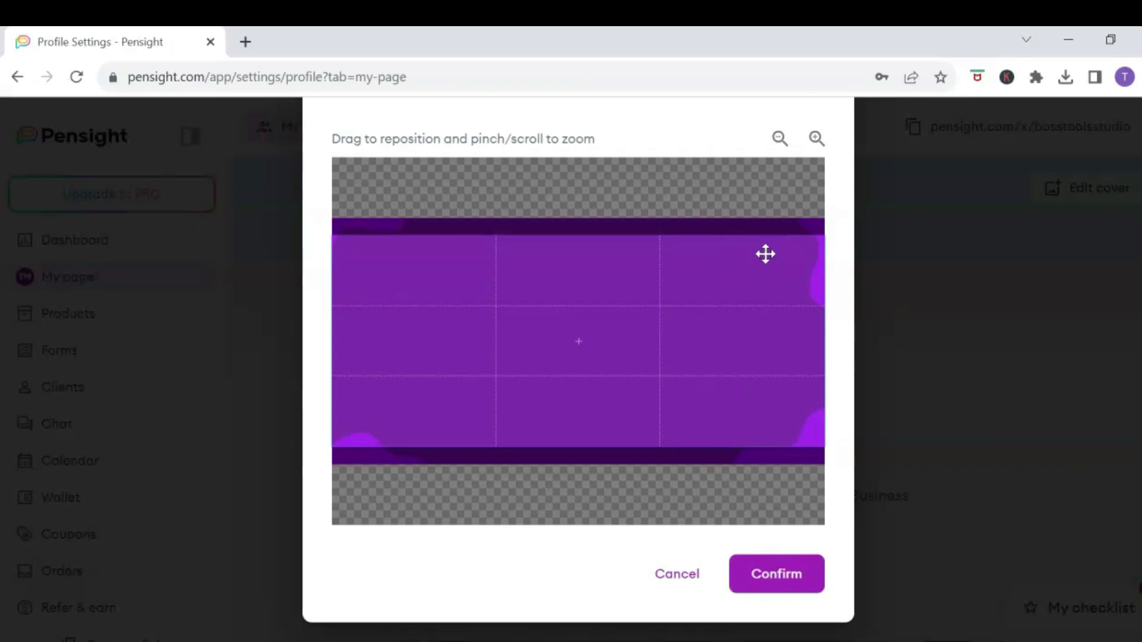
pyautogui.click(790, 580)
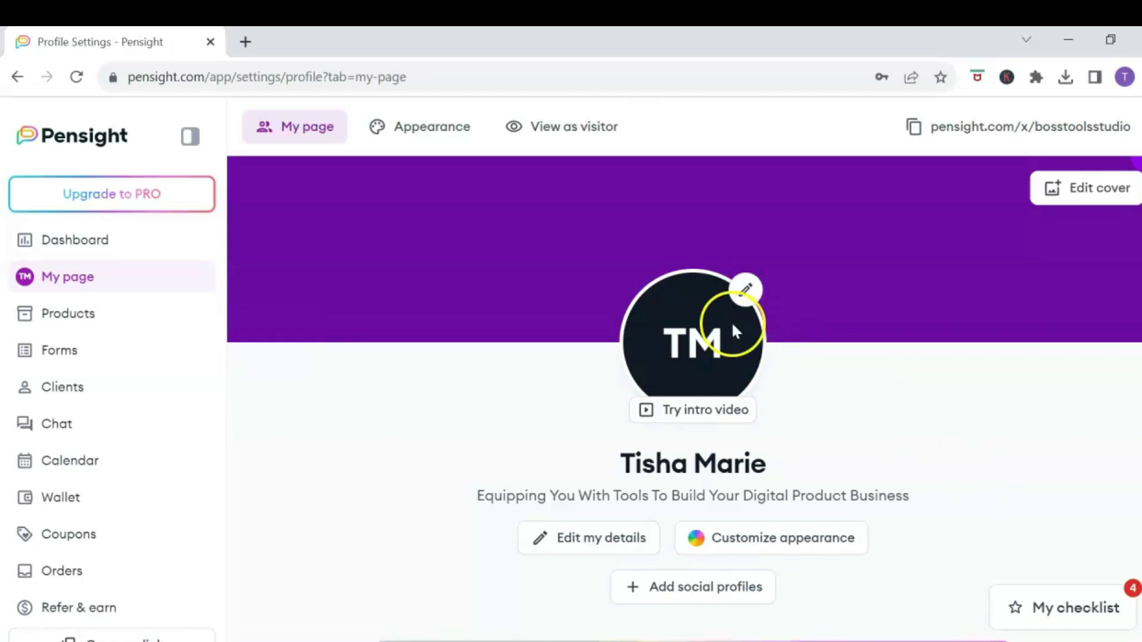
# Add the portrait with the round purple background as the profile picture and accept its crop.
pyautogui.click(746, 291)
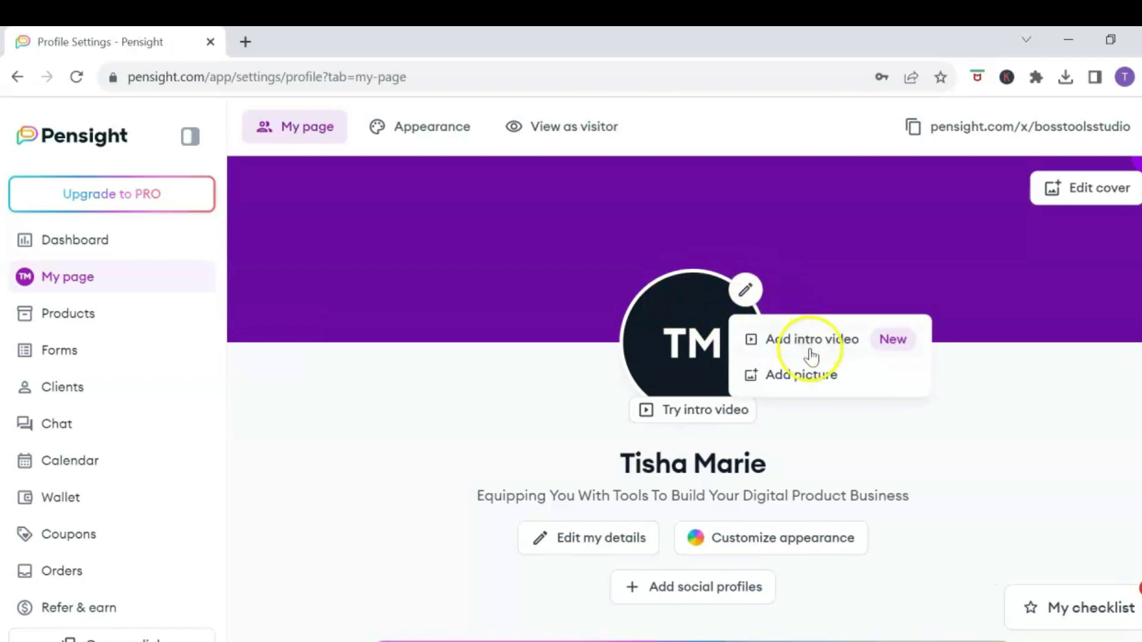
pyautogui.click(810, 376)
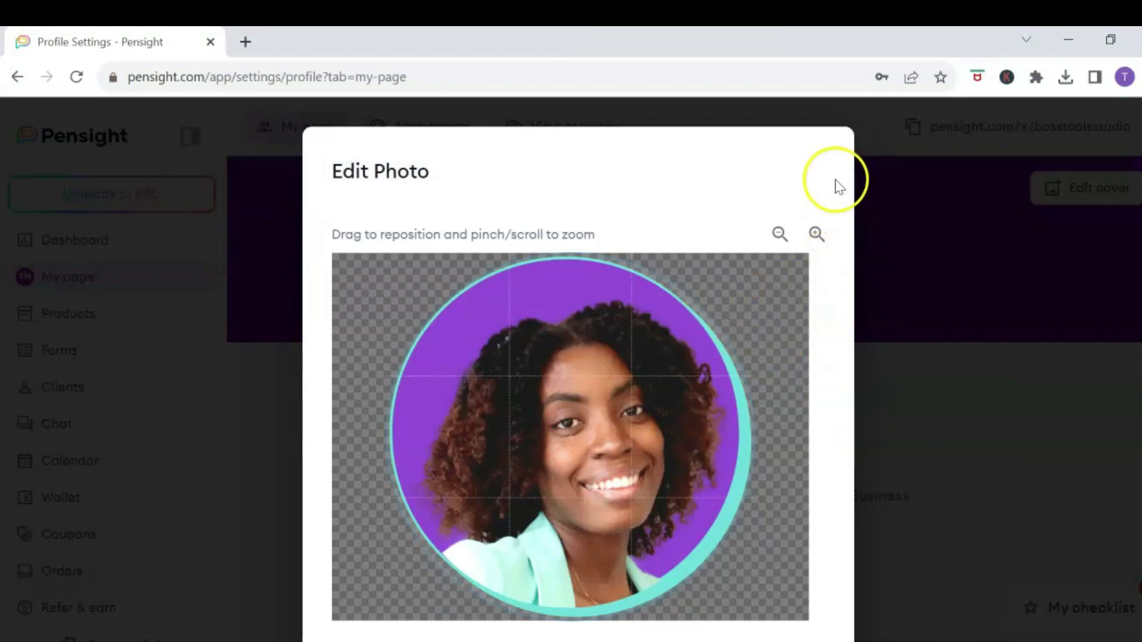
pyautogui.scroll(-3, 824, 226)
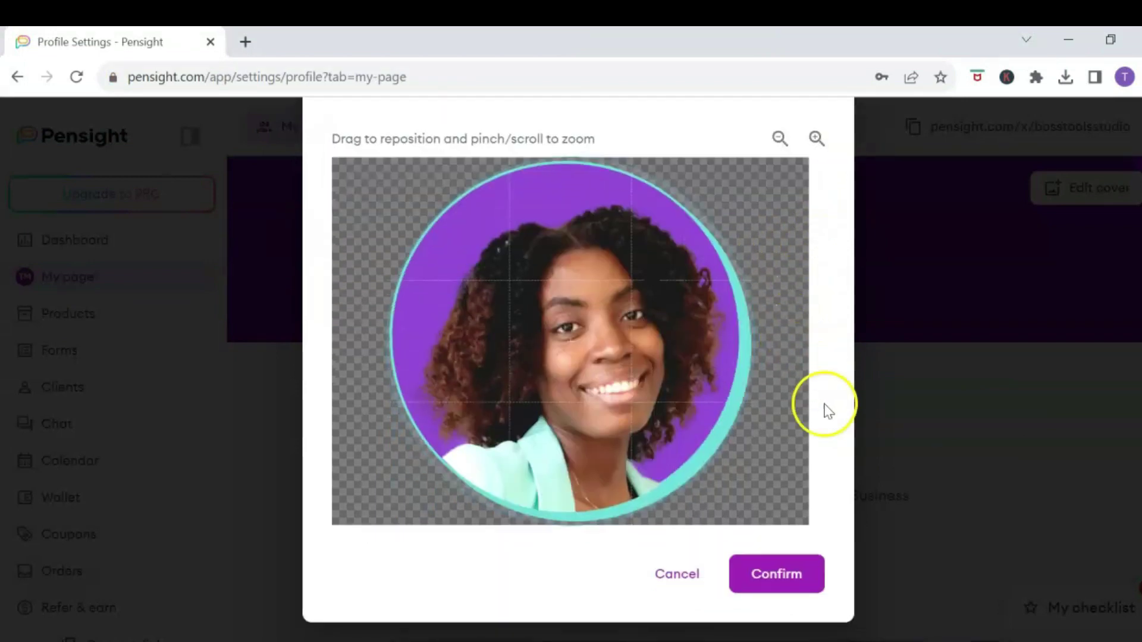
pyautogui.click(790, 589)
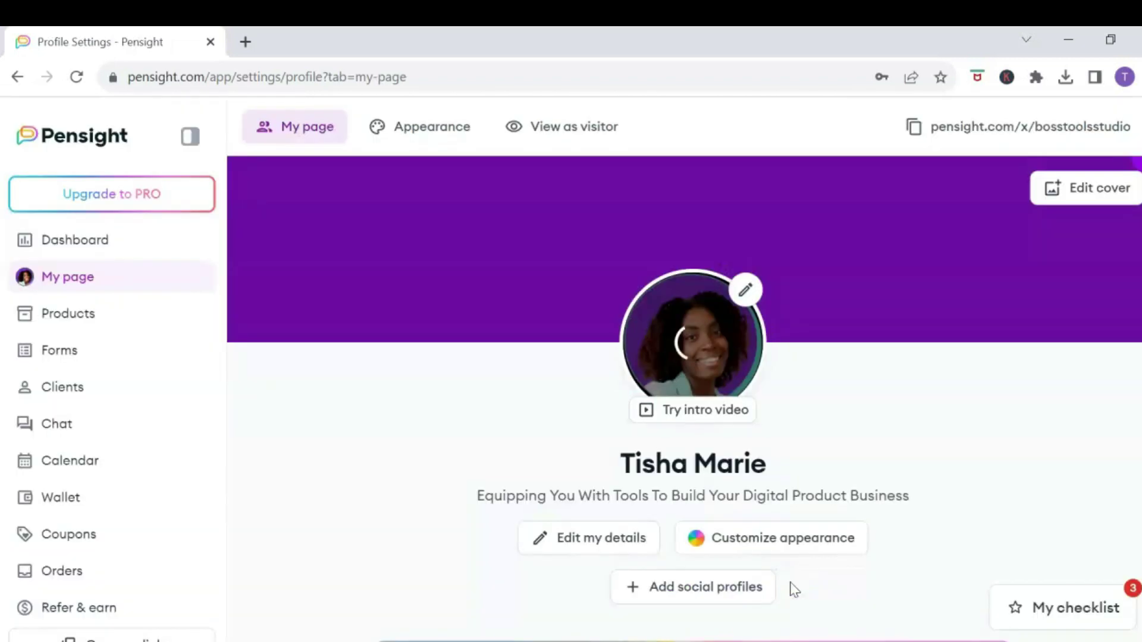
# Check the profile details editor and browse the page appearance templates, then return to My page.
pyautogui.scroll(-3, 1122, 390)
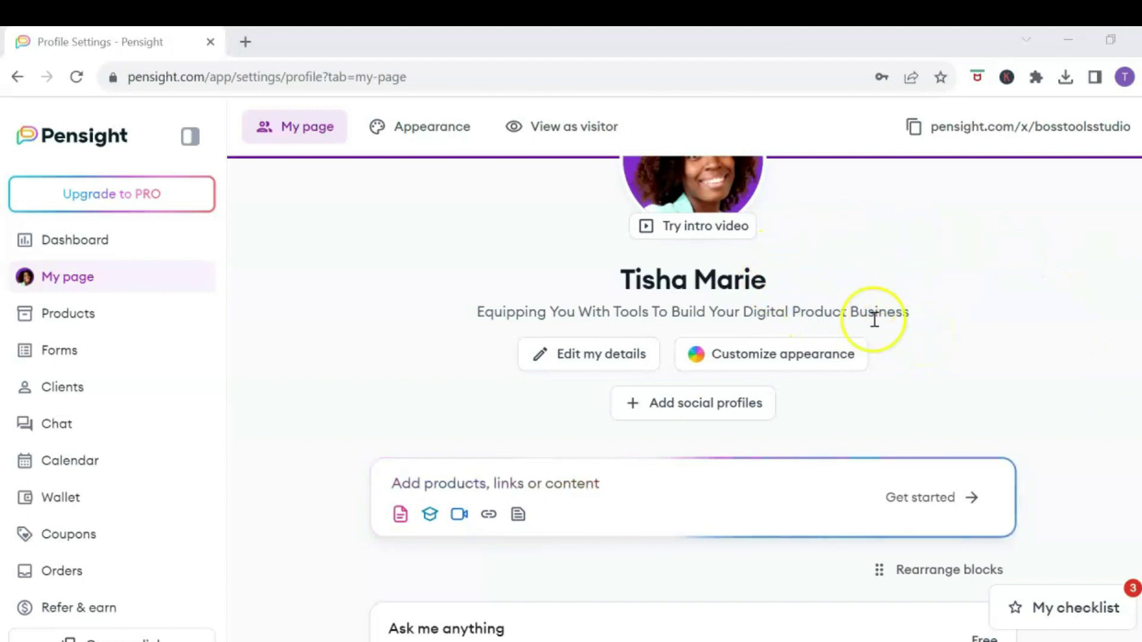
pyautogui.click(602, 357)
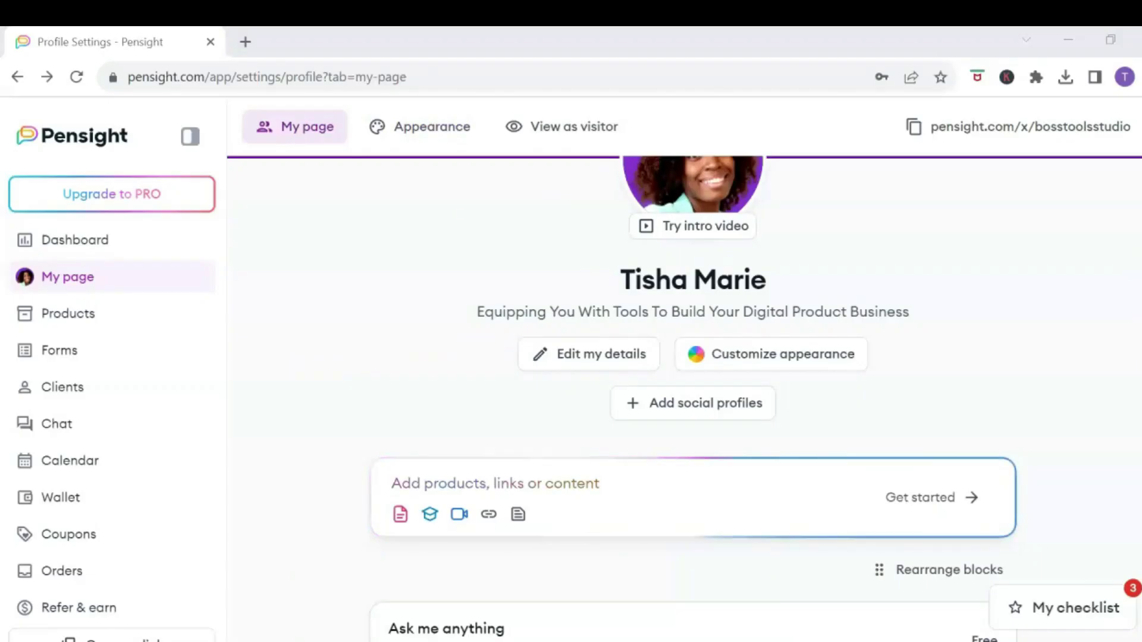
pyautogui.click(834, 370)
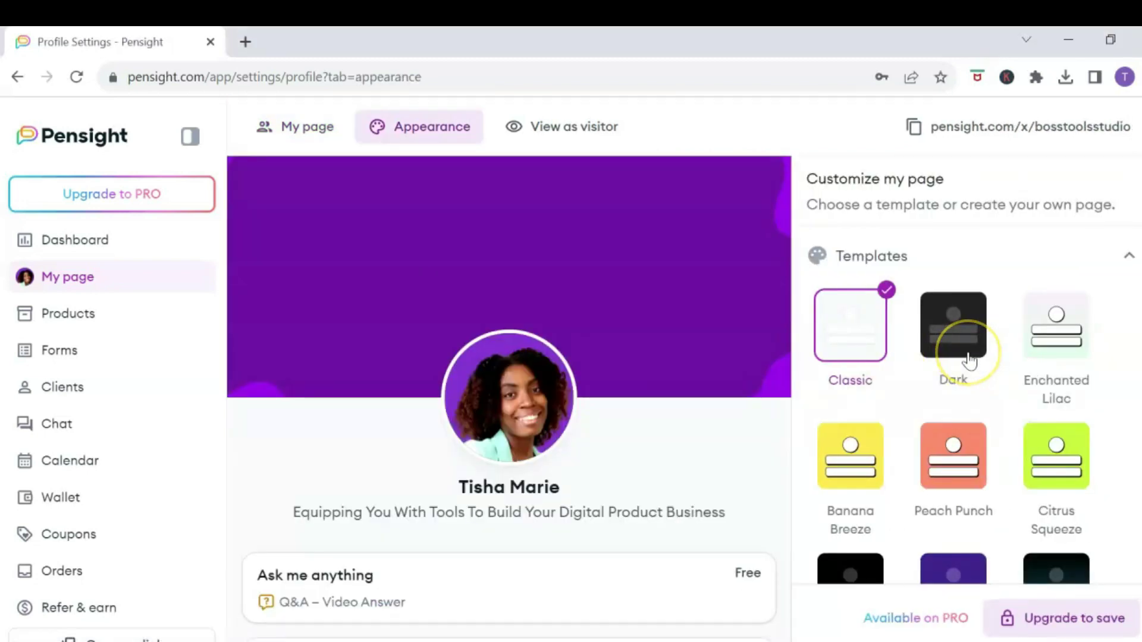
pyautogui.click(1057, 357)
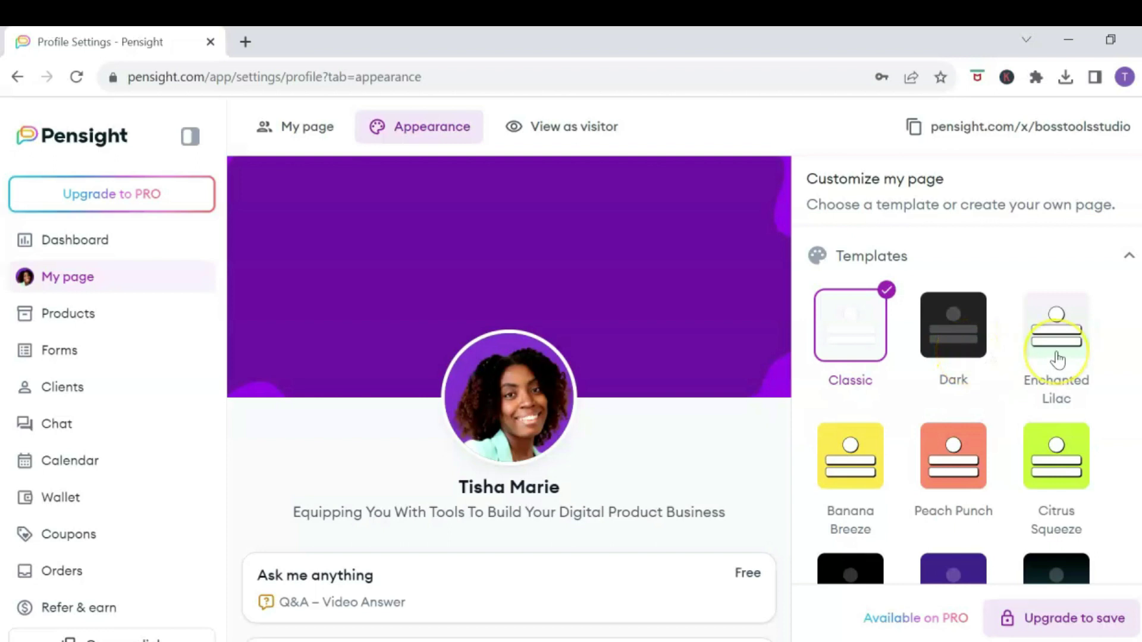
pyautogui.scroll(-10, 1057, 359)
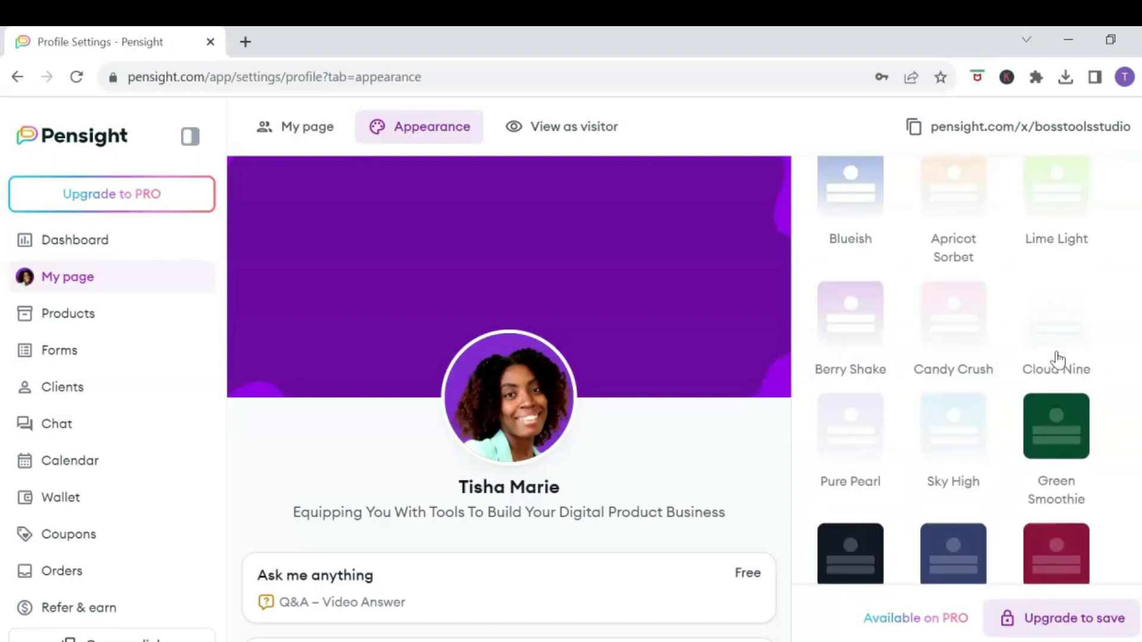
pyautogui.scroll(10, 1057, 358)
pyautogui.click(1060, 632)
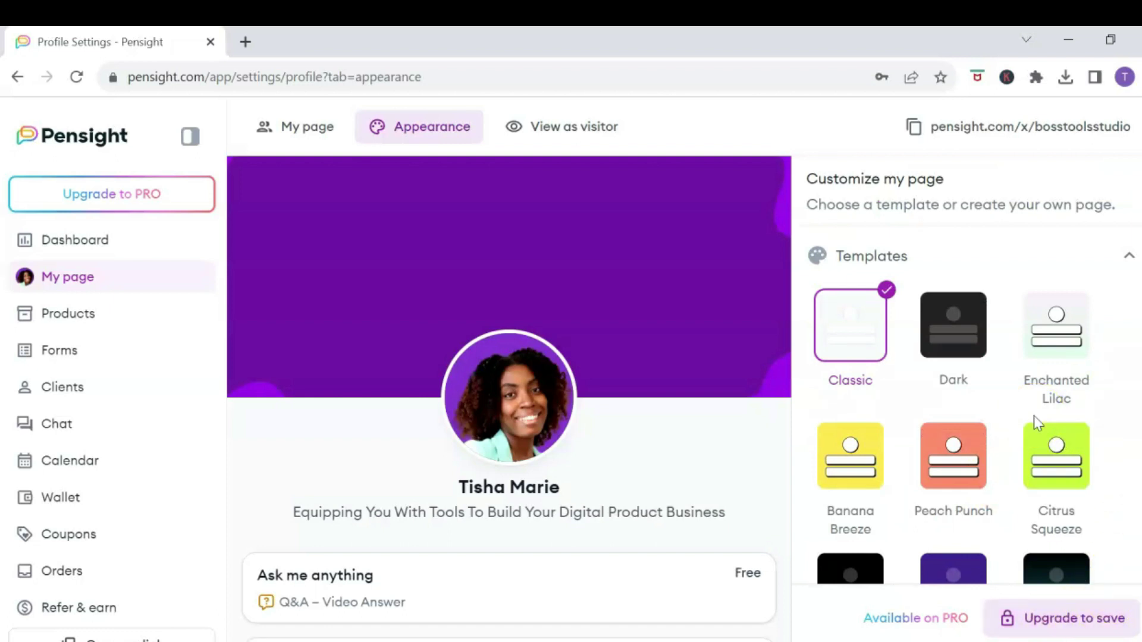
pyautogui.hotkey('alt', 'Left')
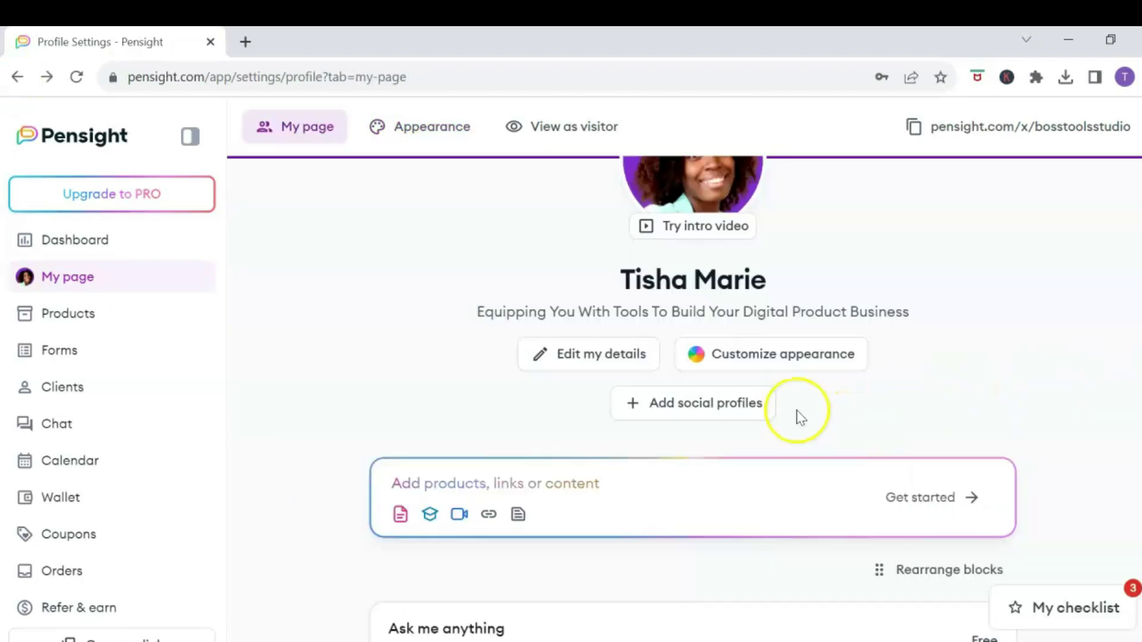
# Add Instagram, TikTok and YouTube links to the profile's social links, pasting the full Instagram address.
pyautogui.click(760, 411)
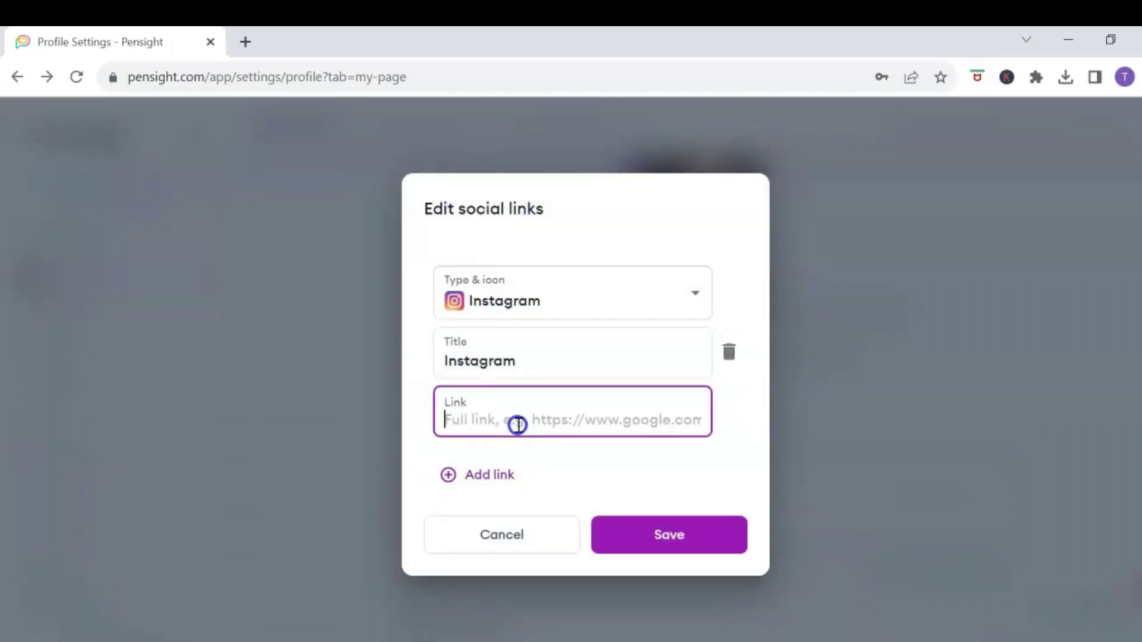
pyautogui.click(482, 297)
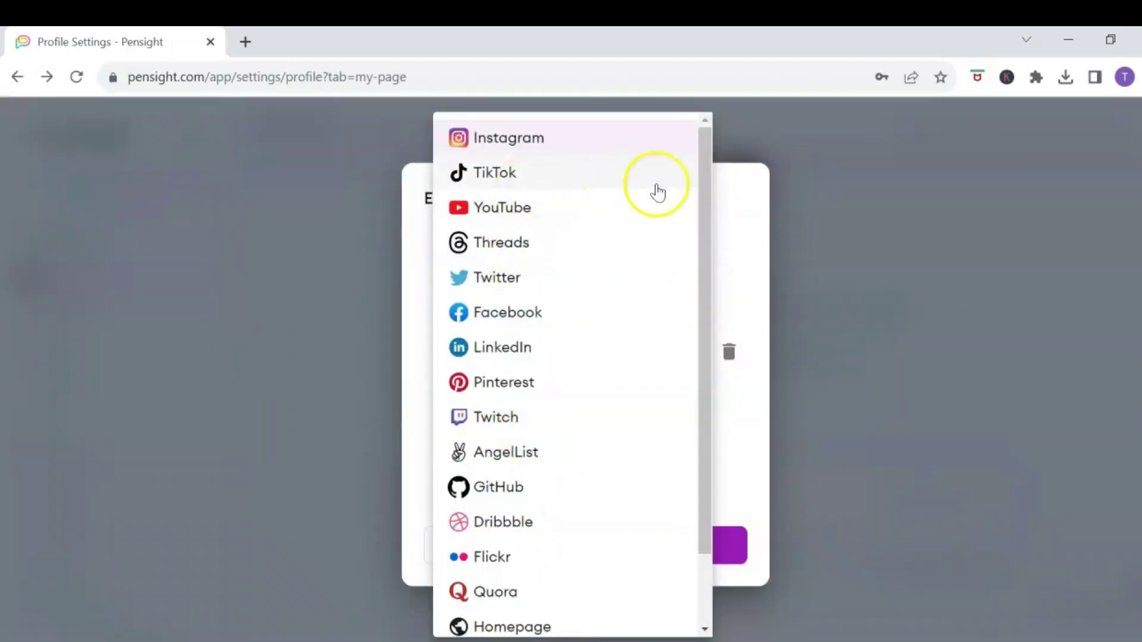
pyautogui.press('Escape')
pyautogui.click(509, 341)
pyautogui.click(558, 402)
pyautogui.hotkey('ctrl', 'v')
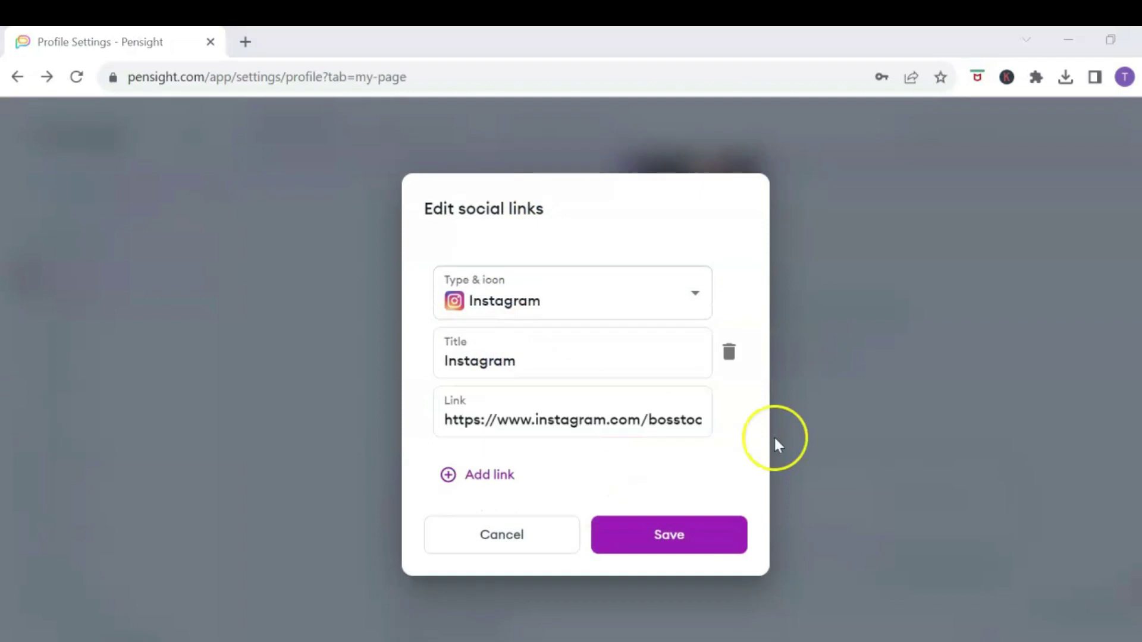
pyautogui.click(454, 484)
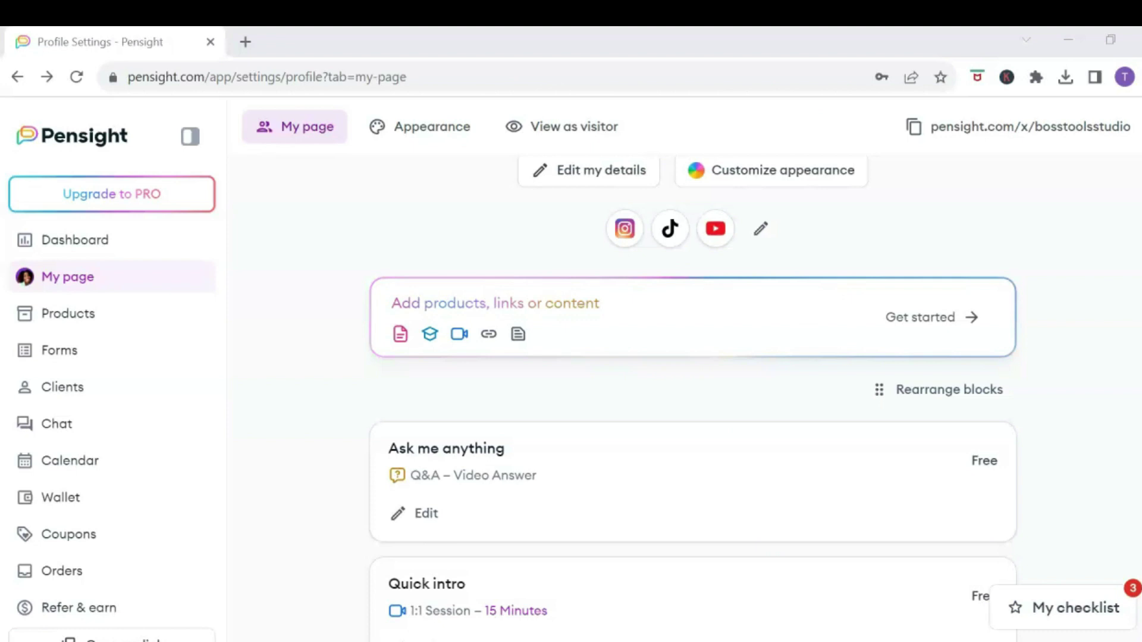
# Review the product and content types that can be added to the page and start a new Digital Product.
pyautogui.click(833, 319)
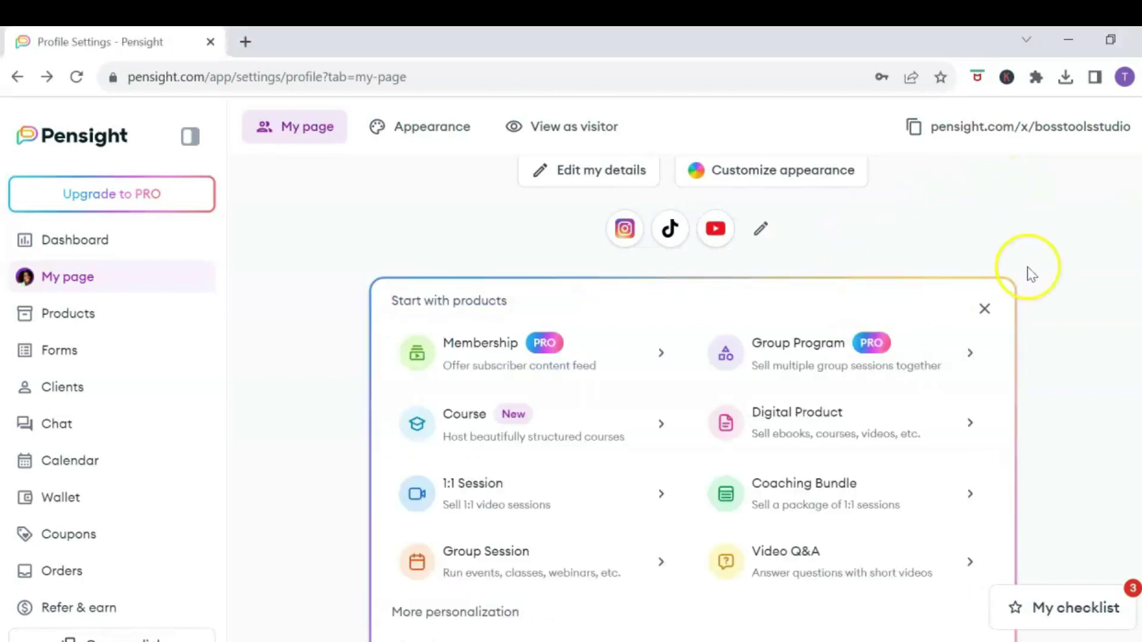
pyautogui.scroll(-2, 1013, 290)
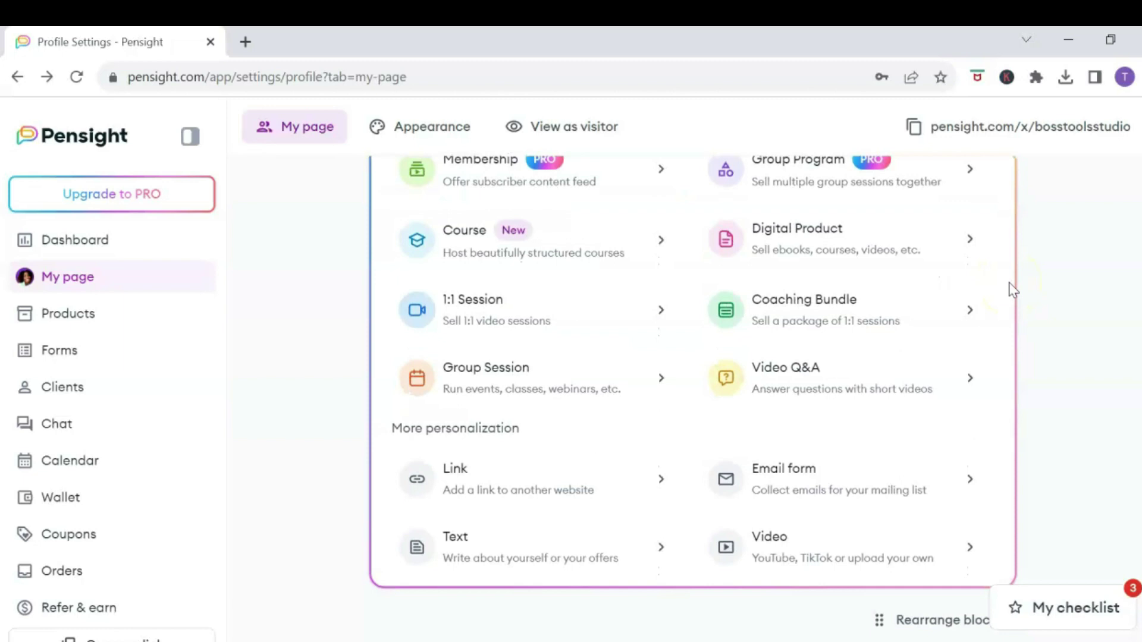
pyautogui.scroll(2, 1013, 290)
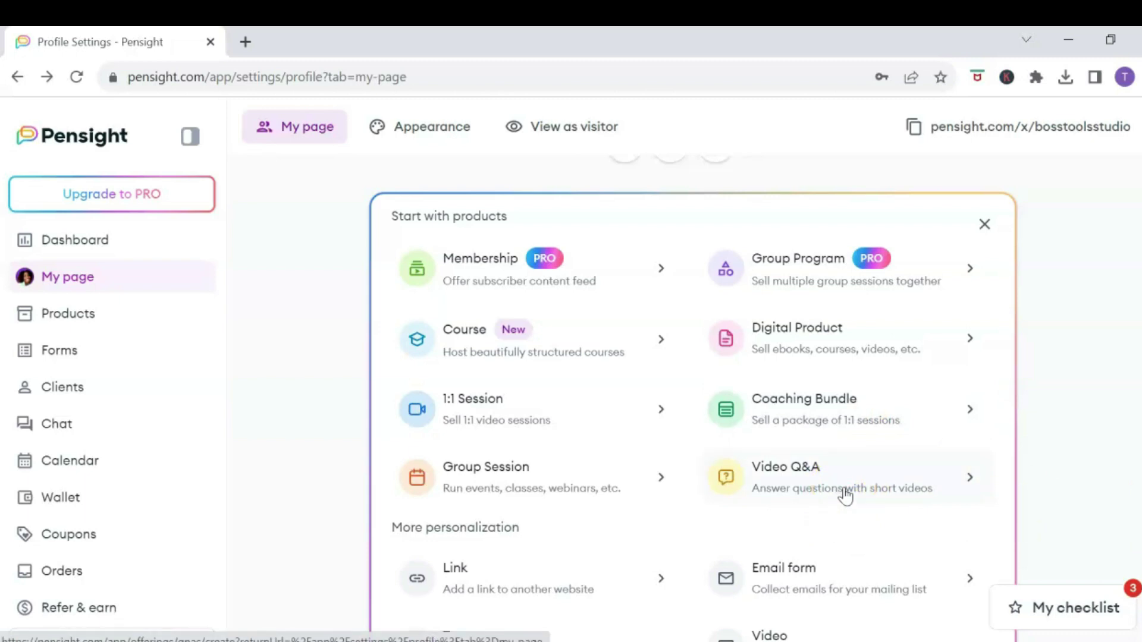
pyautogui.click(897, 338)
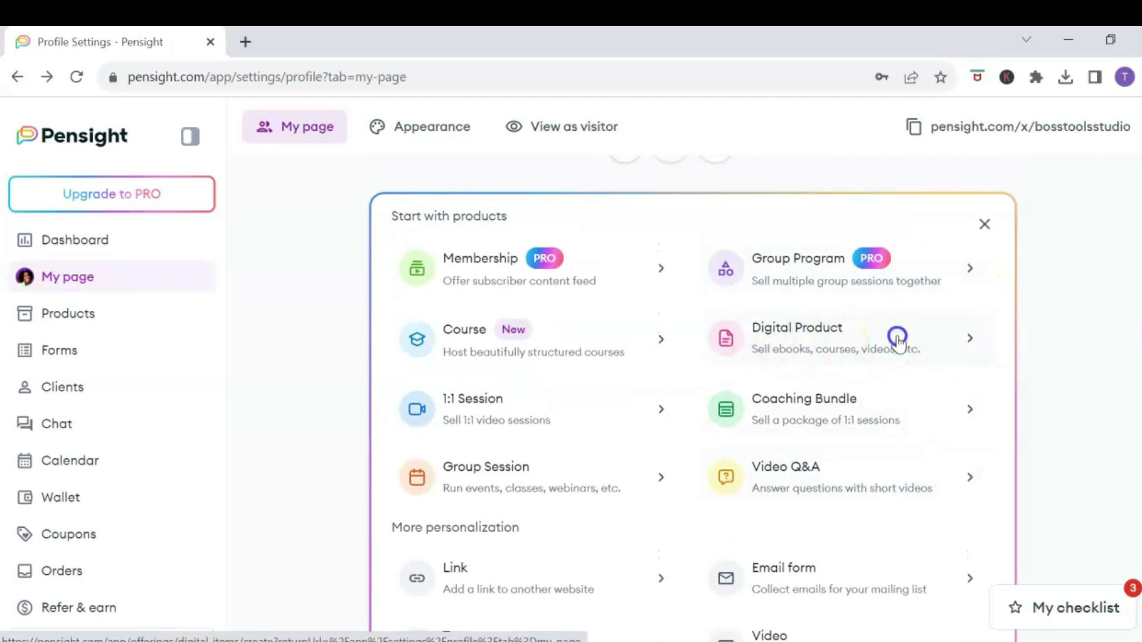
# Title the digital product "50 Essential Tools to Kickstart Your Digital Product Business" and set its product type to EBook.
pyautogui.scroll(-6, 721, 464)
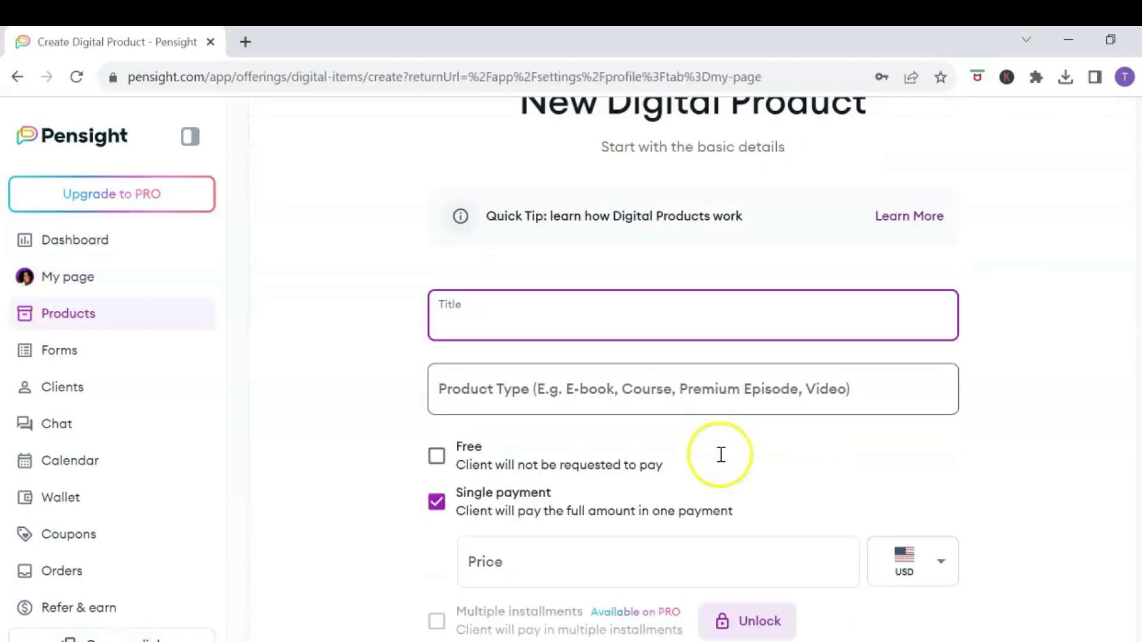
pyautogui.scroll(6, 722, 455)
pyautogui.write('5')
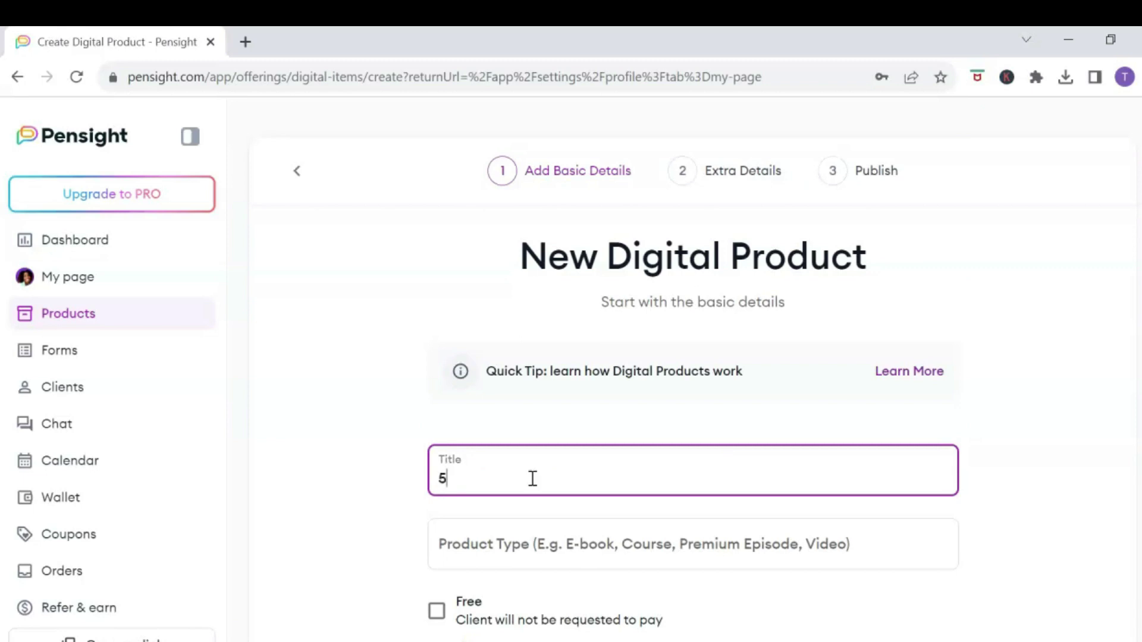
pyautogui.write('0 Essential Tools to Kickstart You')
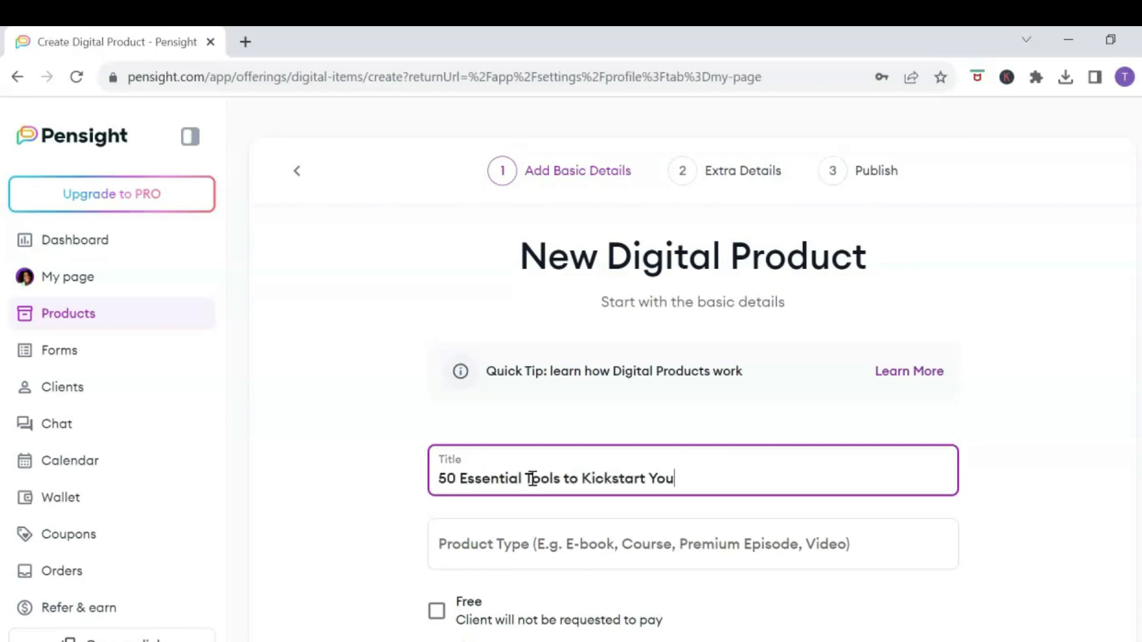
pyautogui.write('r Digital Product Business')
pyautogui.click(487, 539)
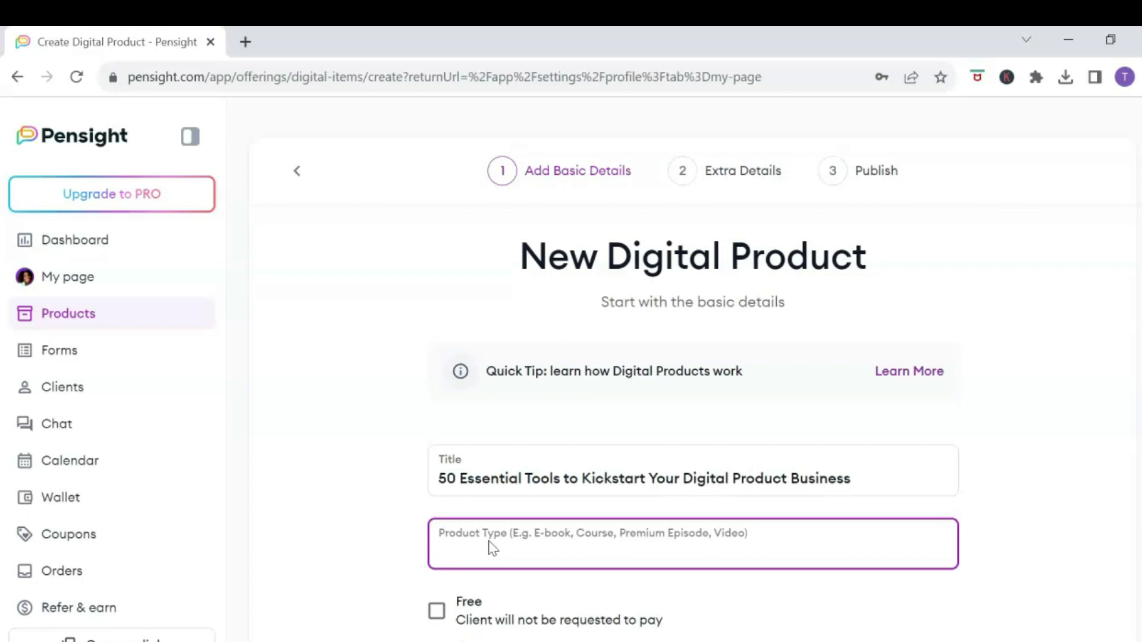
pyautogui.write('EBook')
# Set the product's single payment price to $17.00, keeping USD as the currency.
pyautogui.scroll(-6, 846, 242)
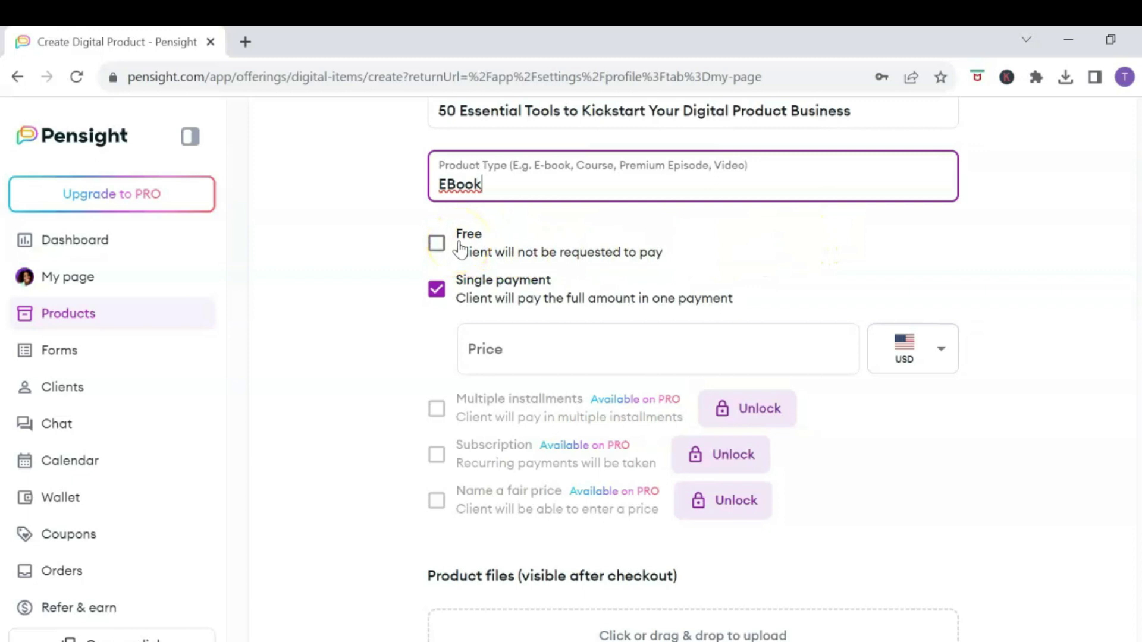
pyautogui.click(522, 353)
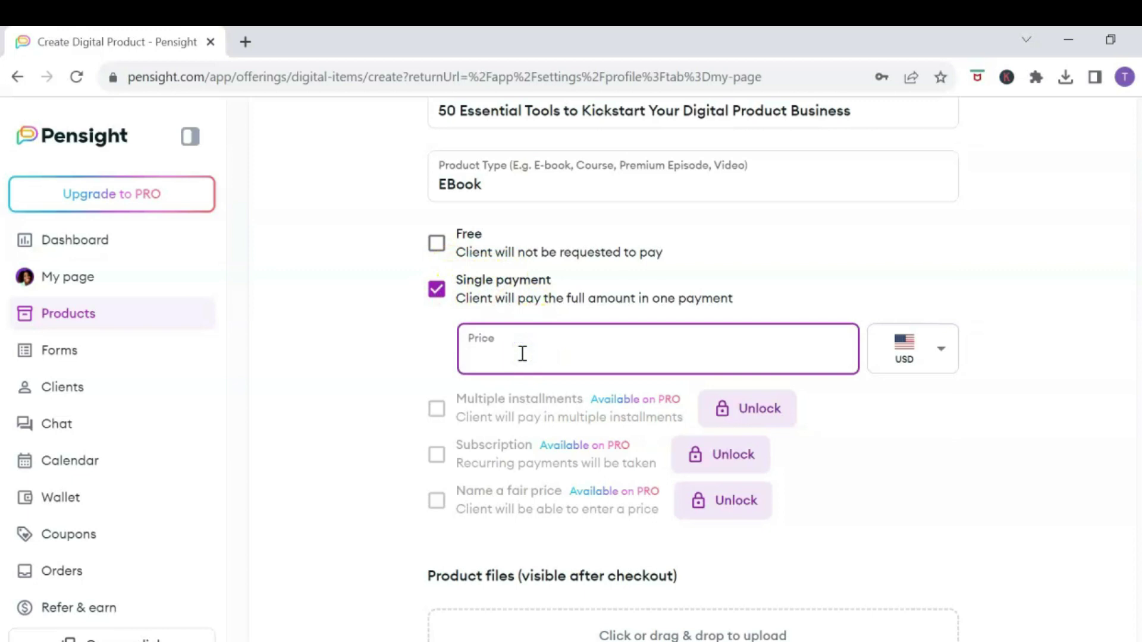
pyautogui.write('17')
pyautogui.click(931, 357)
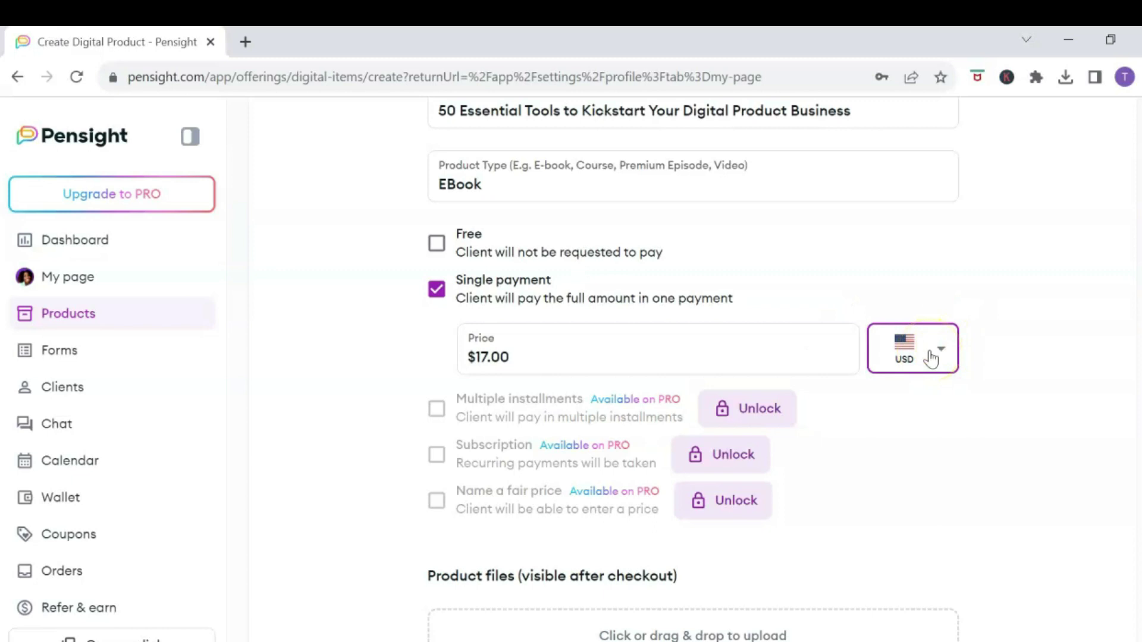
pyautogui.scroll(-1, 795, 327)
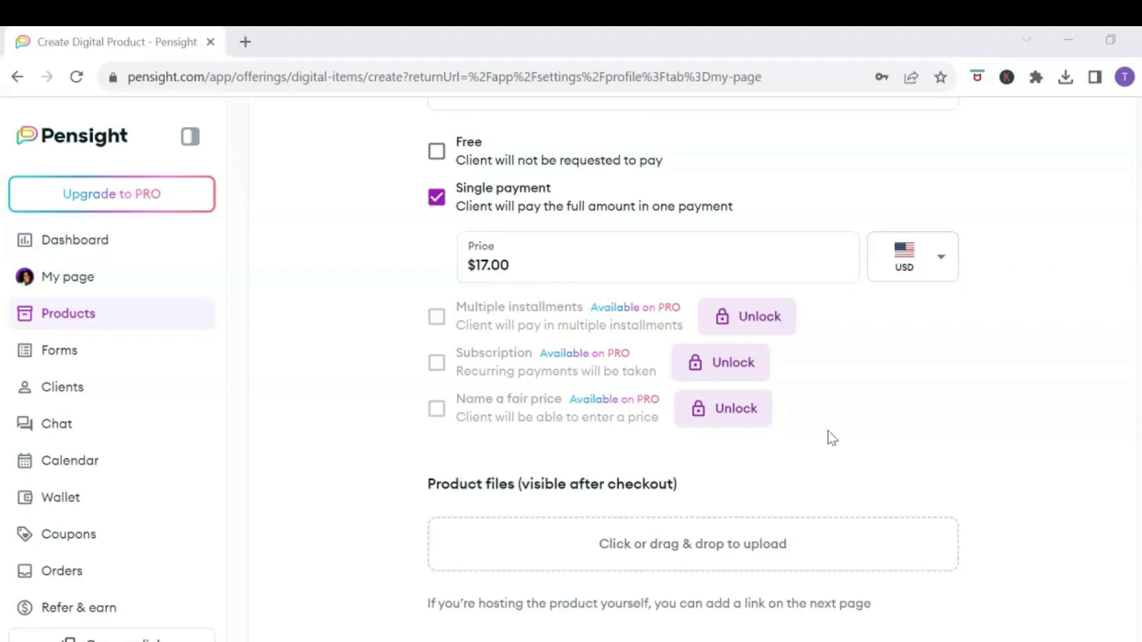
# Upload the "50 Essential Tools To kickstart your digital product business" file as the product file delivered after checkout.
pyautogui.scroll(-5, 832, 438)
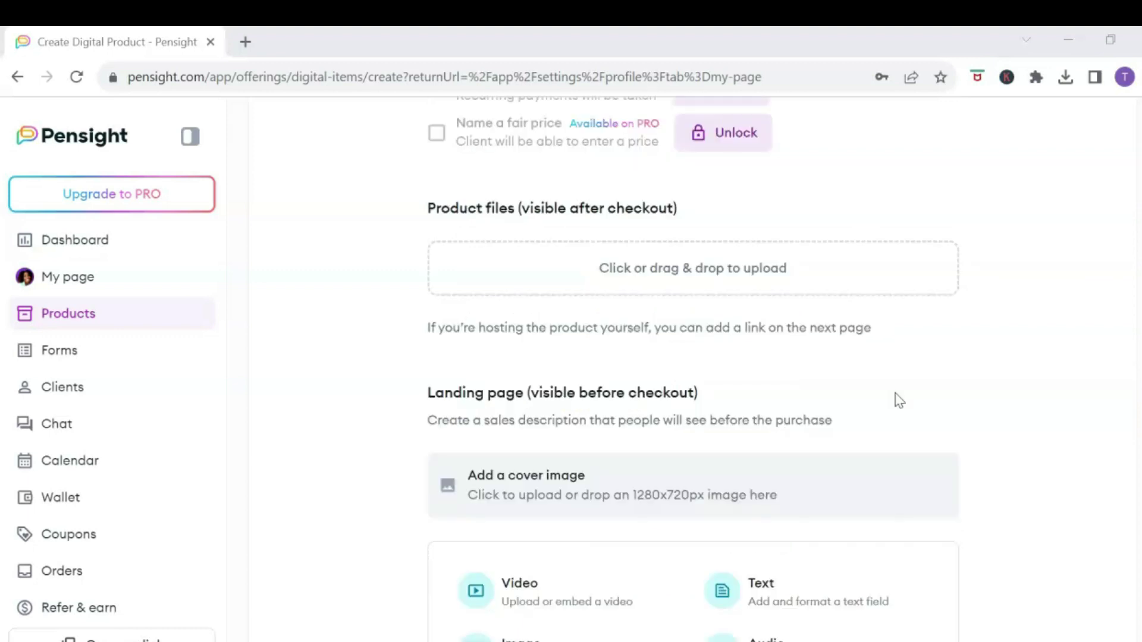
pyautogui.click(719, 282)
pyautogui.click(356, 264)
pyautogui.click(431, 438)
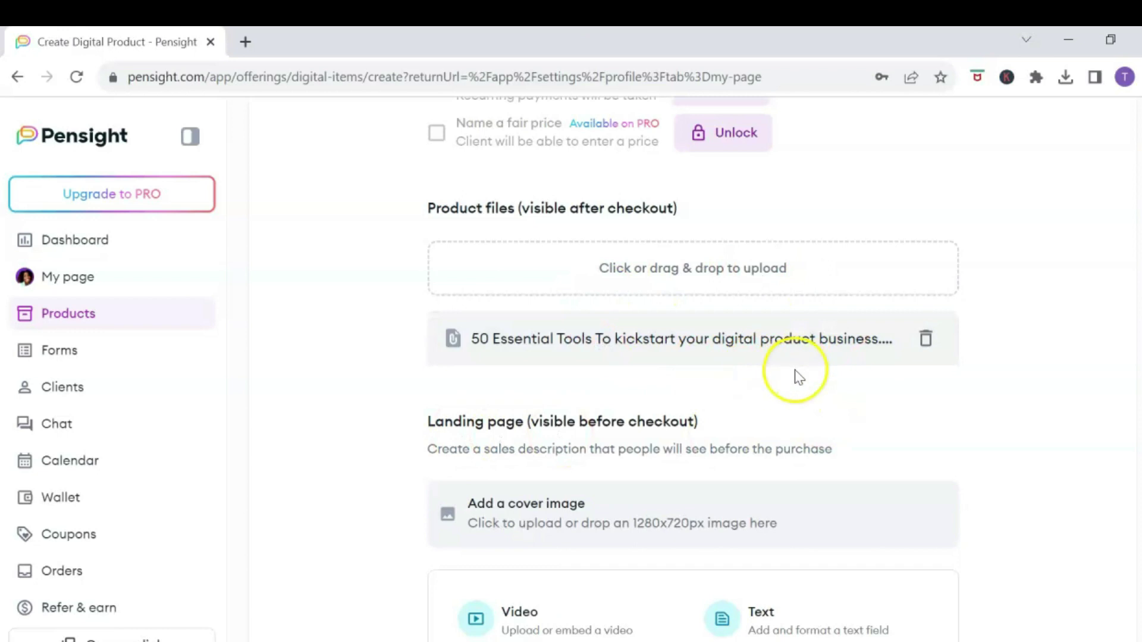
# Upload the purple "50 Essential Tools" banner as the landing page's cover image, keeping its default crop.
pyautogui.scroll(-3, 817, 395)
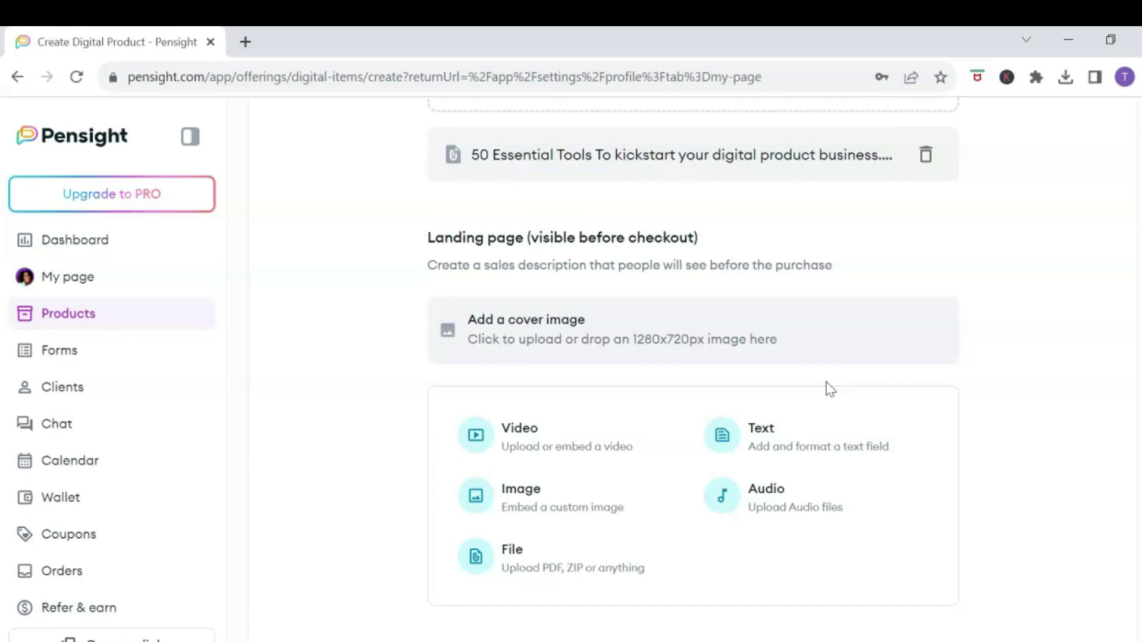
pyautogui.click(757, 334)
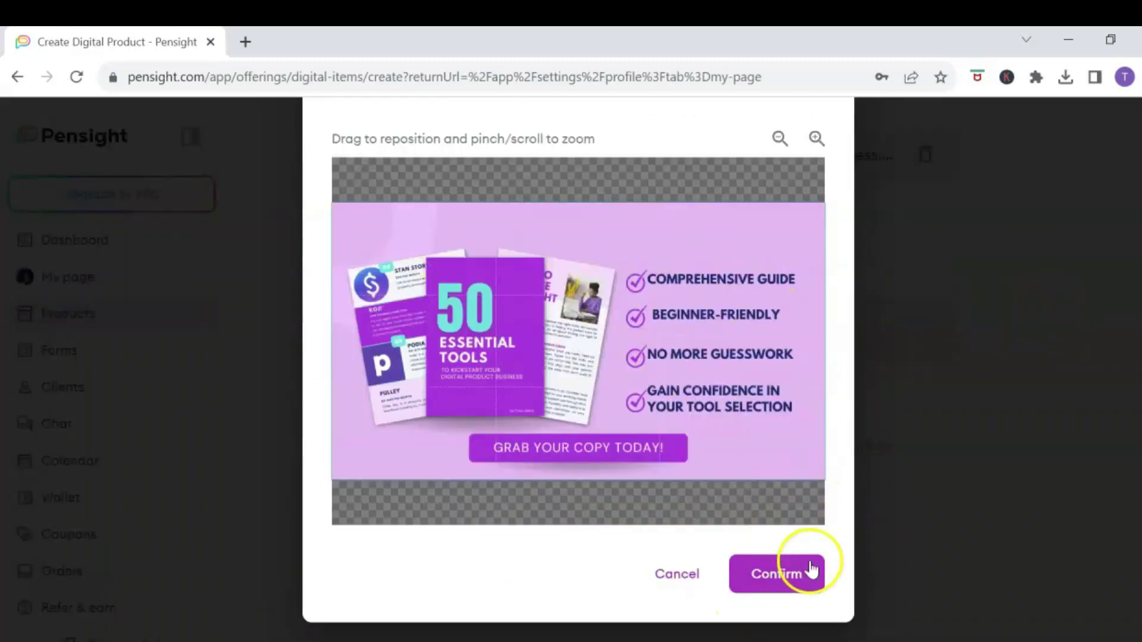
pyautogui.click(793, 572)
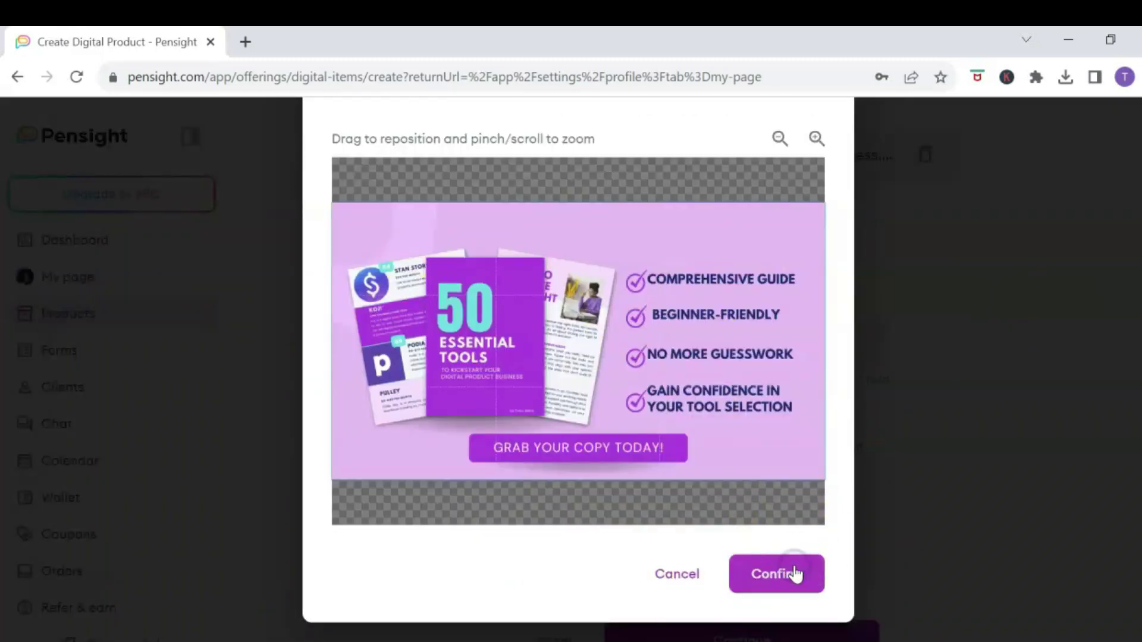
# Add a landing page text block reading "Access 50 carefully curated online tools for creating, selling, and building your digital product business.".
pyautogui.scroll(-3, 867, 400)
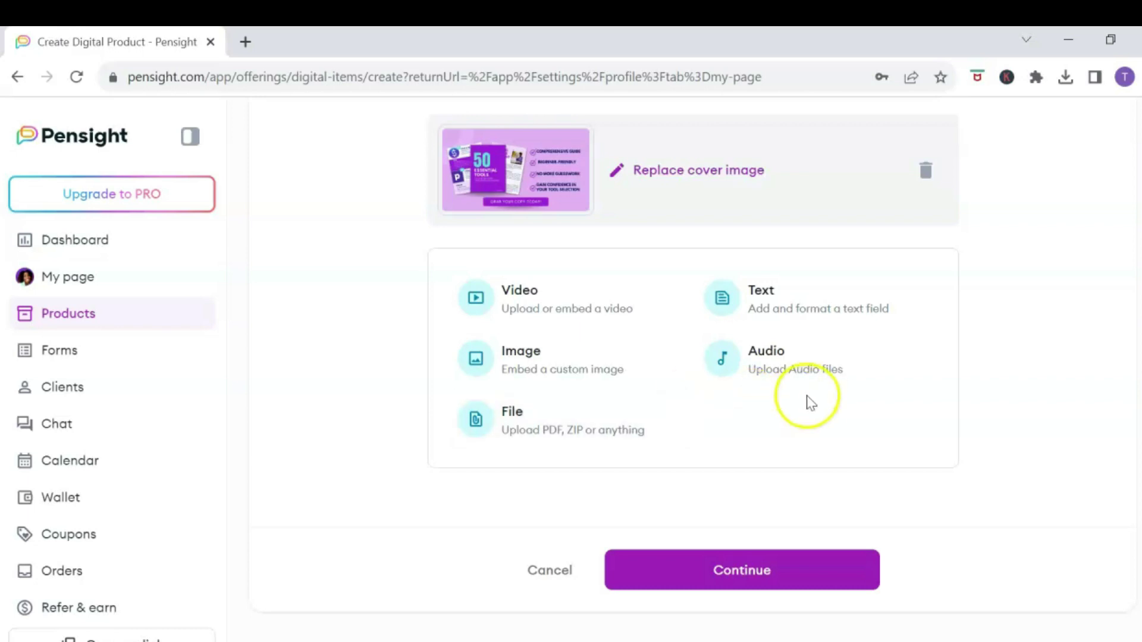
pyautogui.scroll(8, 803, 401)
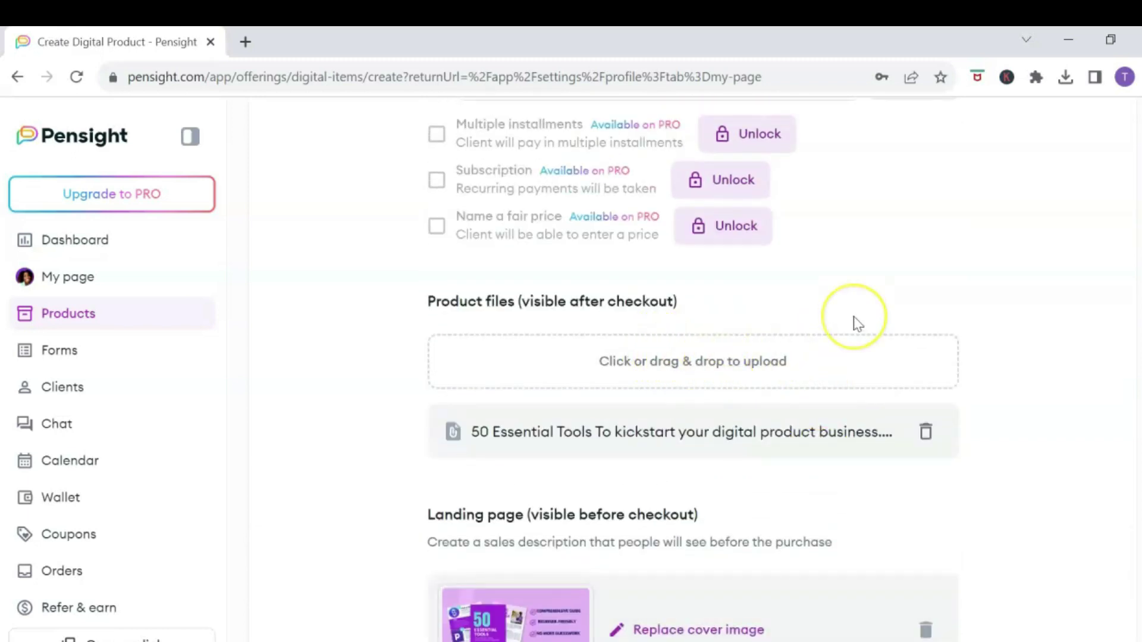
pyautogui.scroll(-6, 854, 316)
pyautogui.click(790, 390)
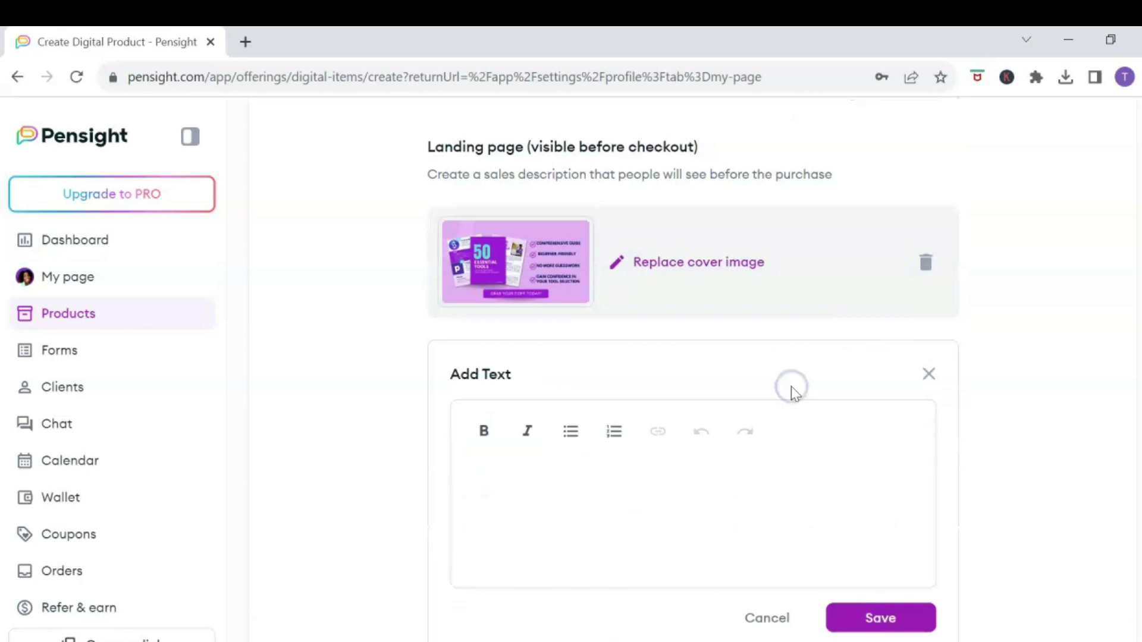
pyautogui.click(616, 316)
pyautogui.write('Access 50 carefully curated online tools for creating, selling, and building your digital product business.')
pyautogui.click(726, 320)
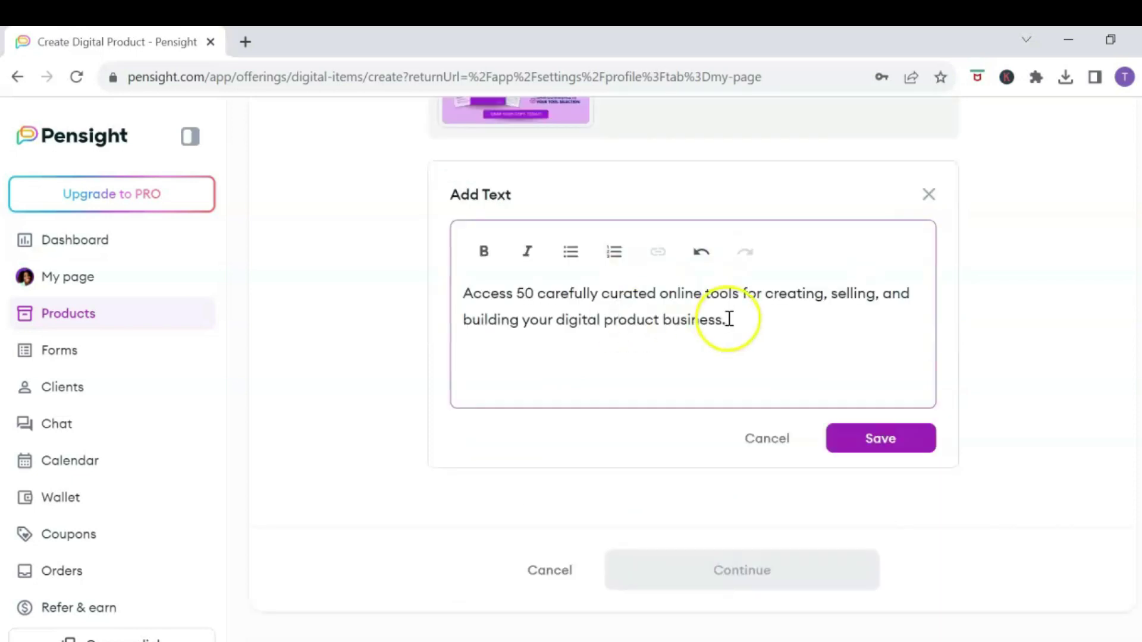
pyautogui.click(862, 440)
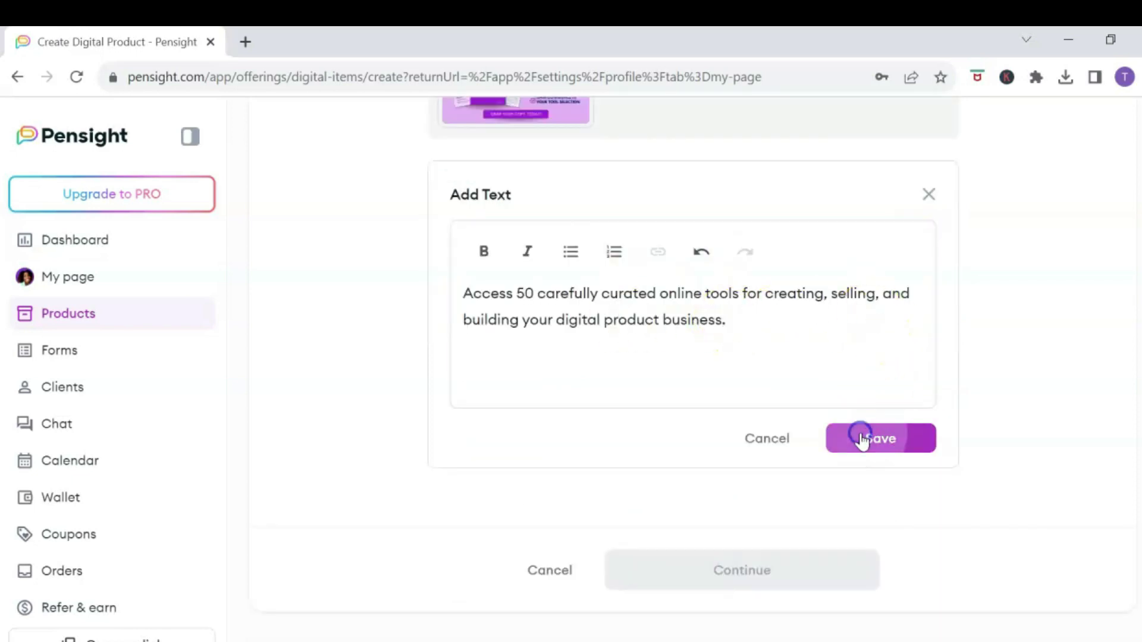
# Finish the basic details and proceed through Extra Details to publishing, leaving the post-purchase message empty.
pyautogui.scroll(6, 872, 331)
pyautogui.scroll(-8, 879, 325)
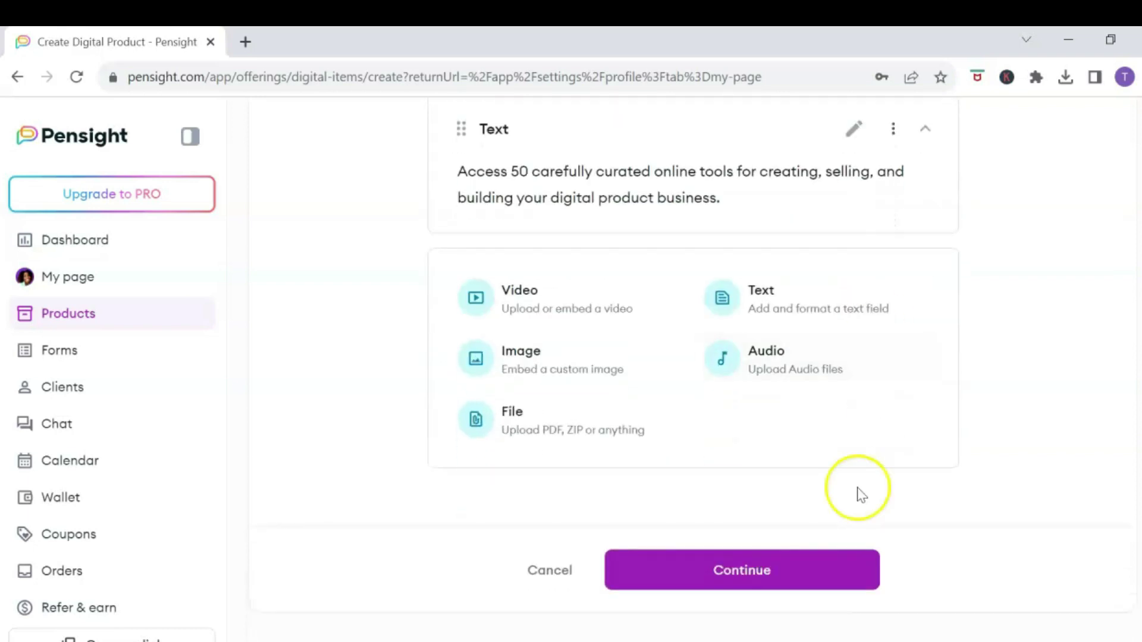
pyautogui.click(782, 583)
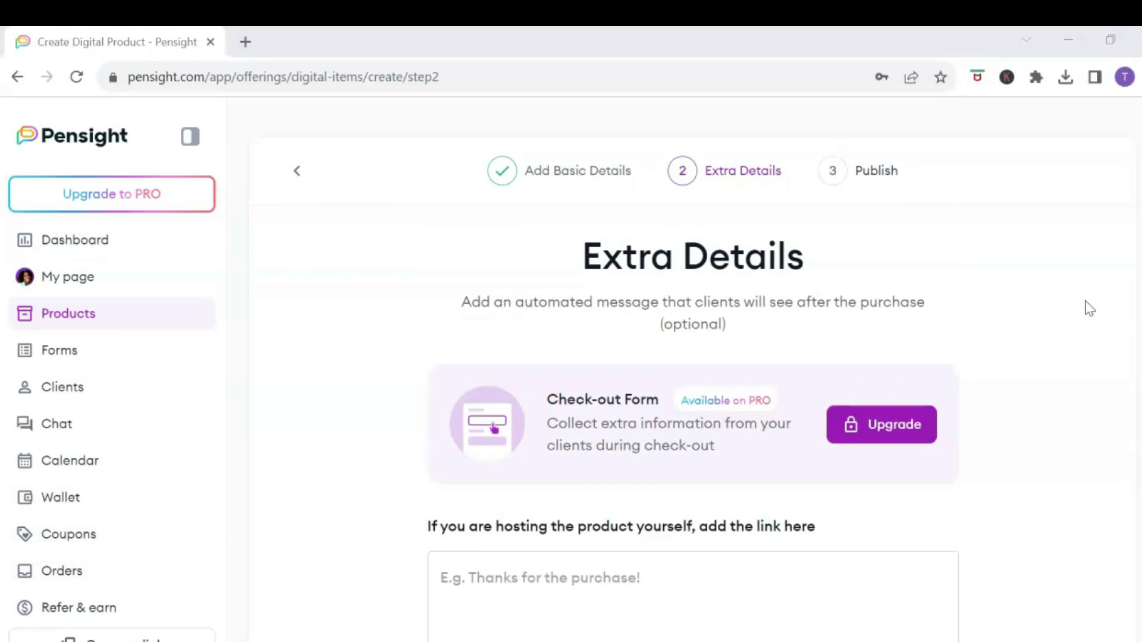
pyautogui.scroll(-3, 1089, 309)
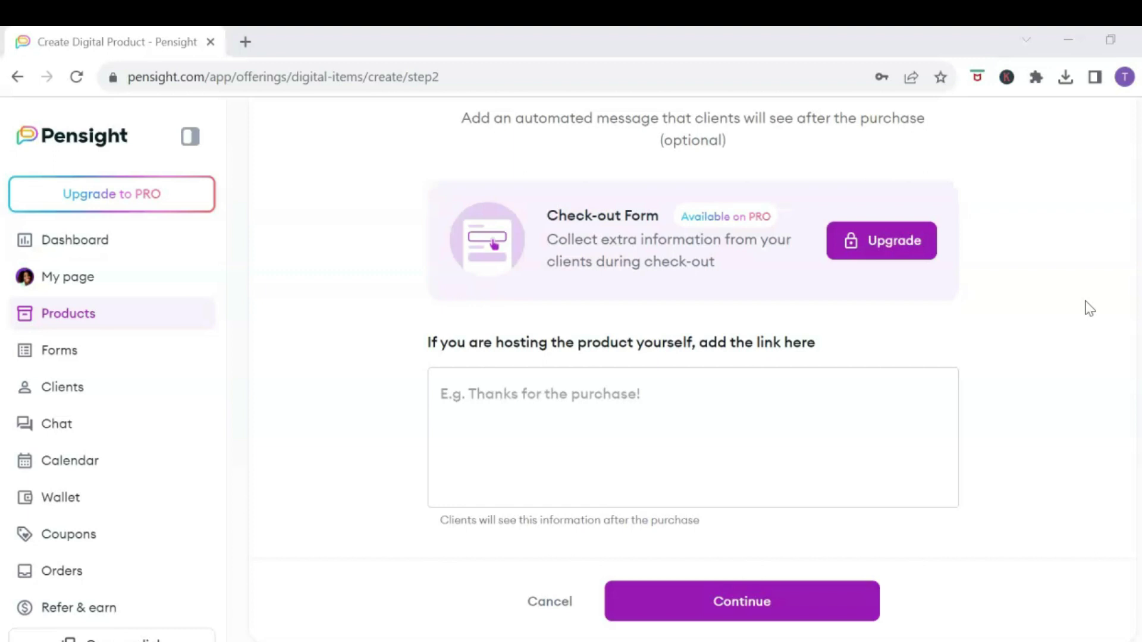
pyautogui.scroll(-1, 1090, 309)
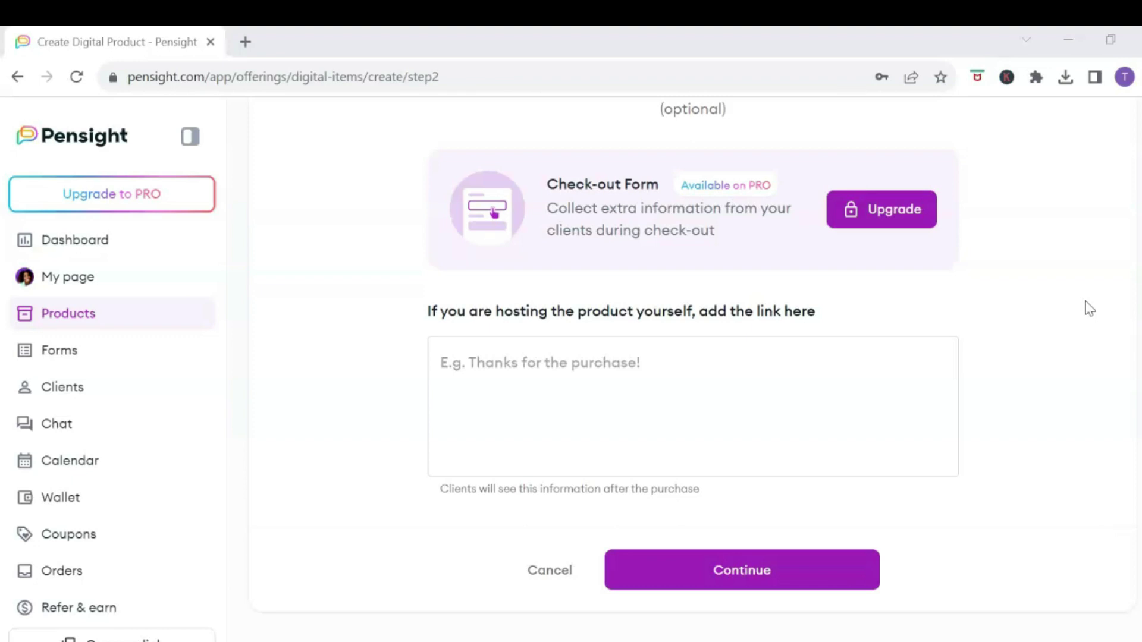
pyautogui.click(834, 370)
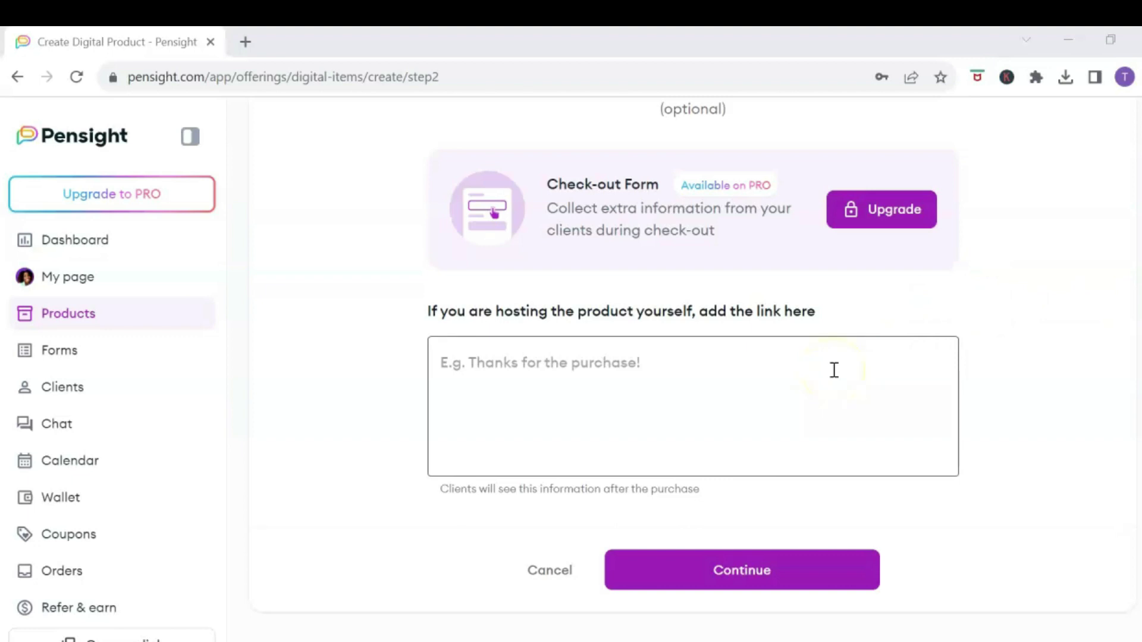
pyautogui.click(997, 352)
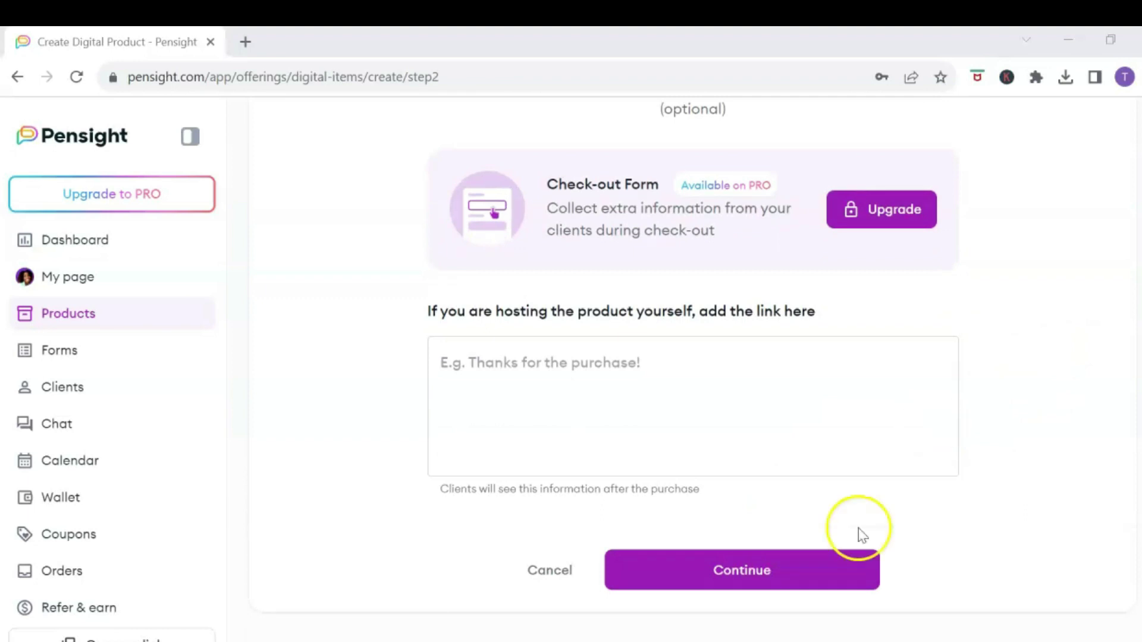
pyautogui.click(833, 571)
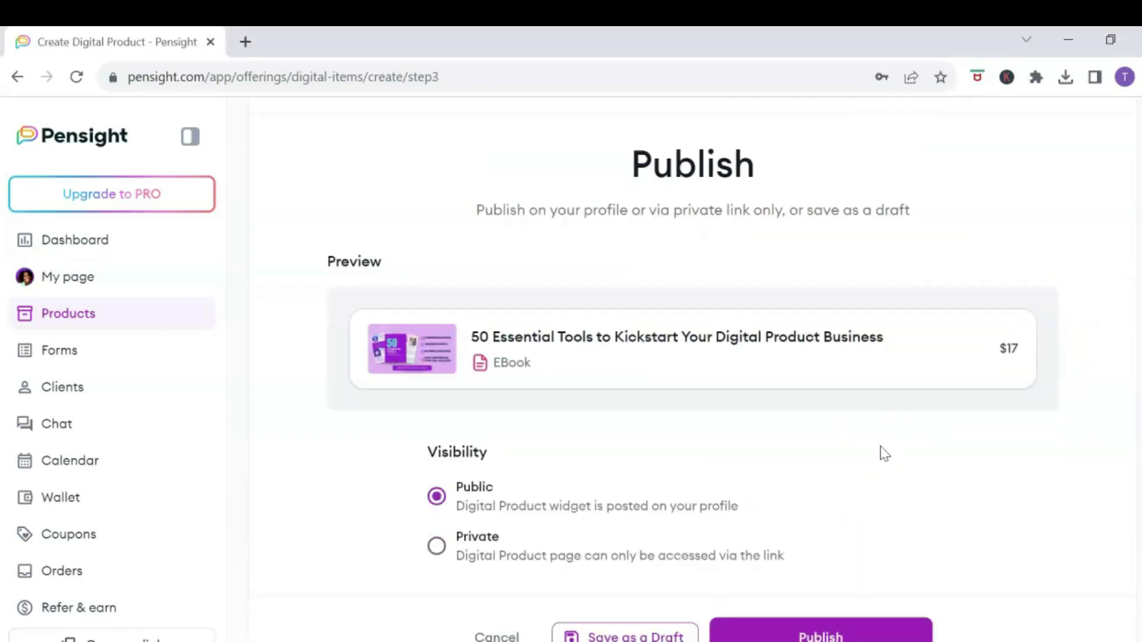
# Publish the digital product with Public visibility and copy its product link.
pyautogui.scroll(-1, 884, 454)
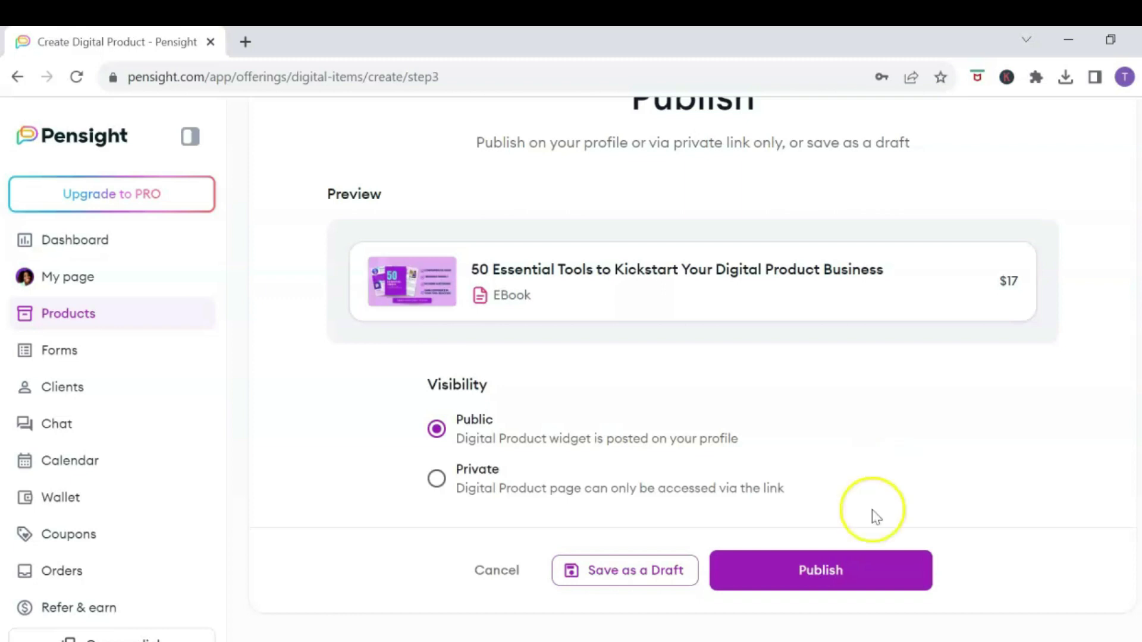
pyautogui.click(841, 574)
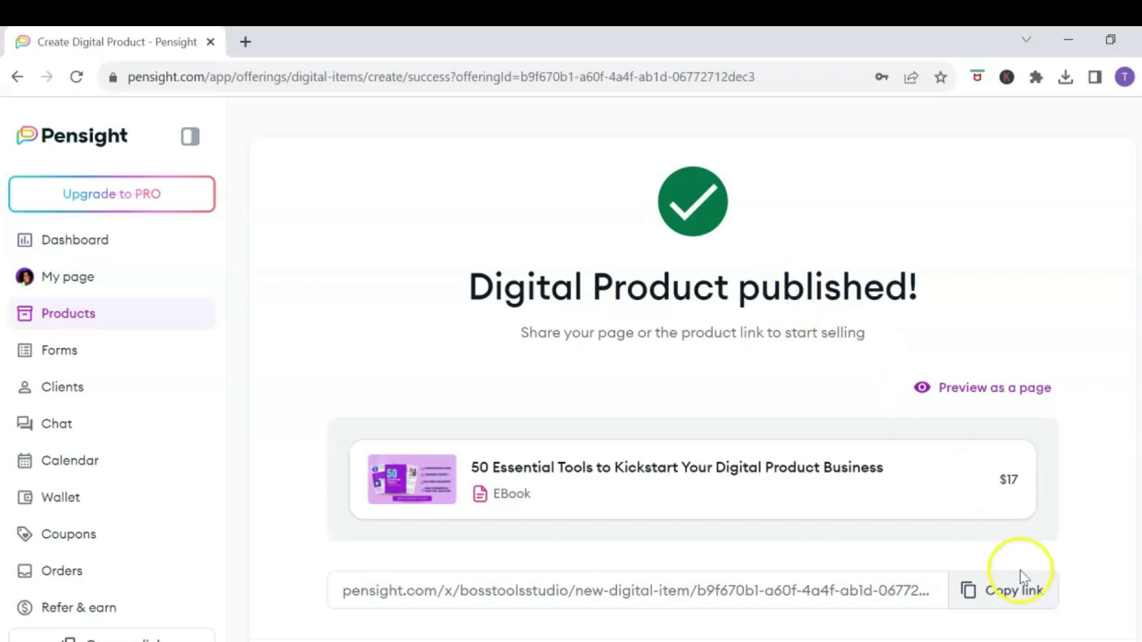
pyautogui.click(1028, 608)
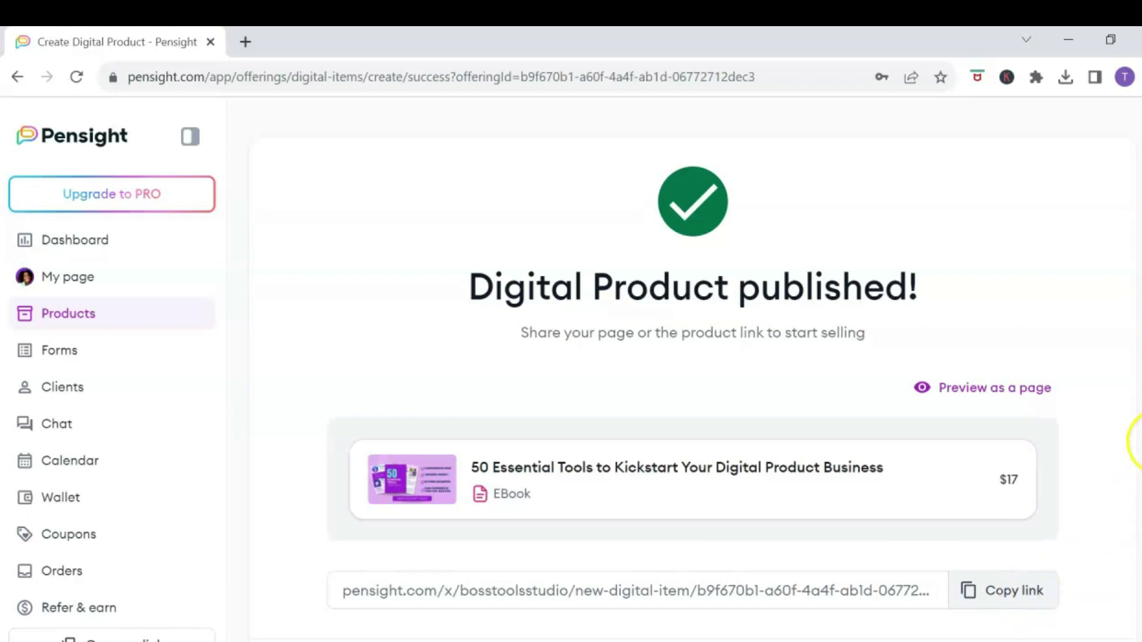
# Preview the published product page as a visitor, check its cover, title, price and description, and continue towards checkout.
pyautogui.click(988, 392)
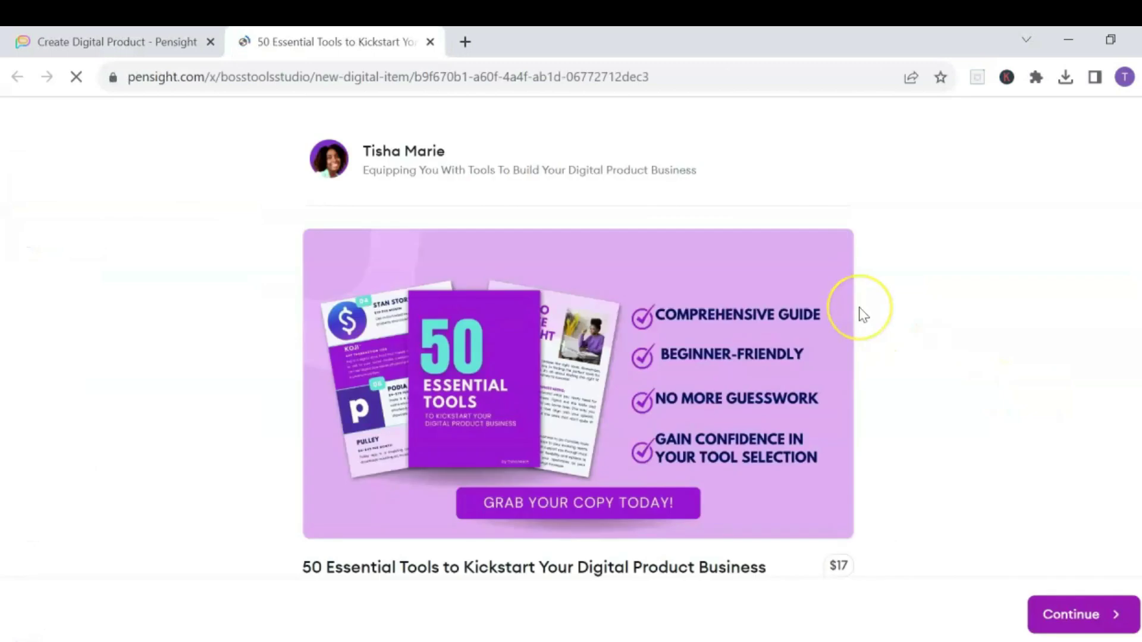
pyautogui.scroll(-2, 864, 315)
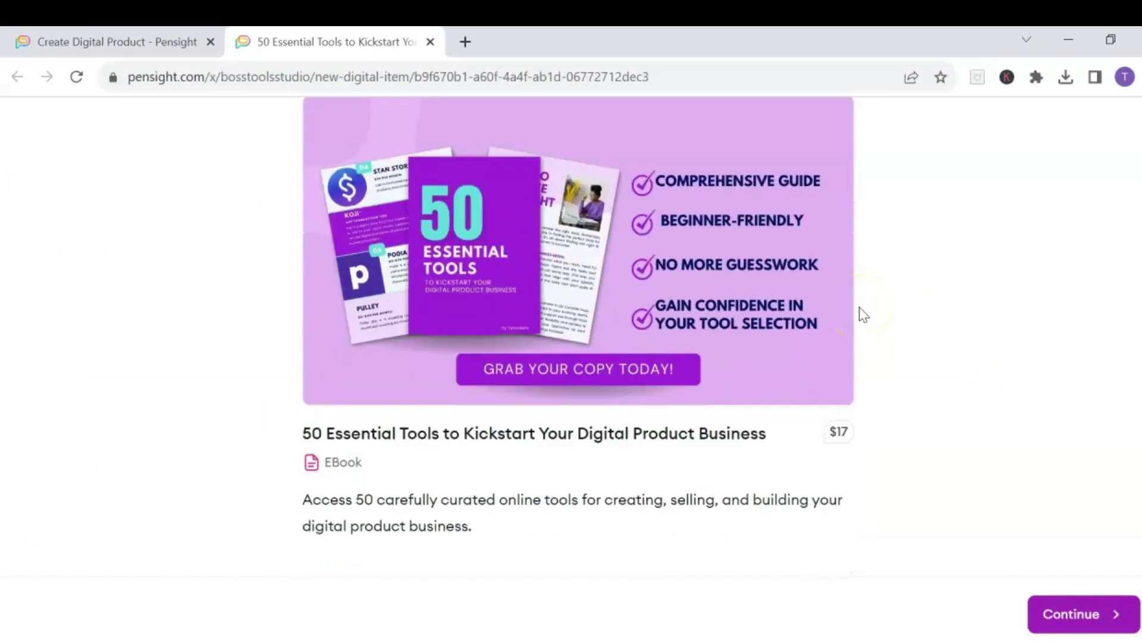
pyautogui.scroll(2, 864, 315)
pyautogui.scroll(-2, 864, 315)
pyautogui.scroll(3, 858, 315)
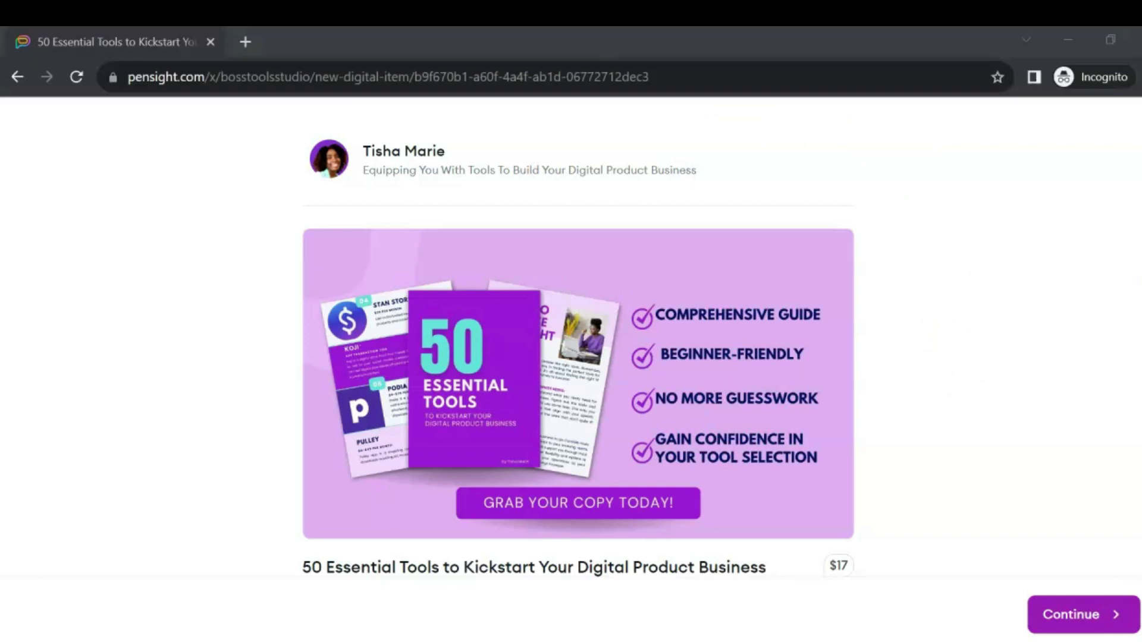
pyautogui.scroll(-2, 571, 333)
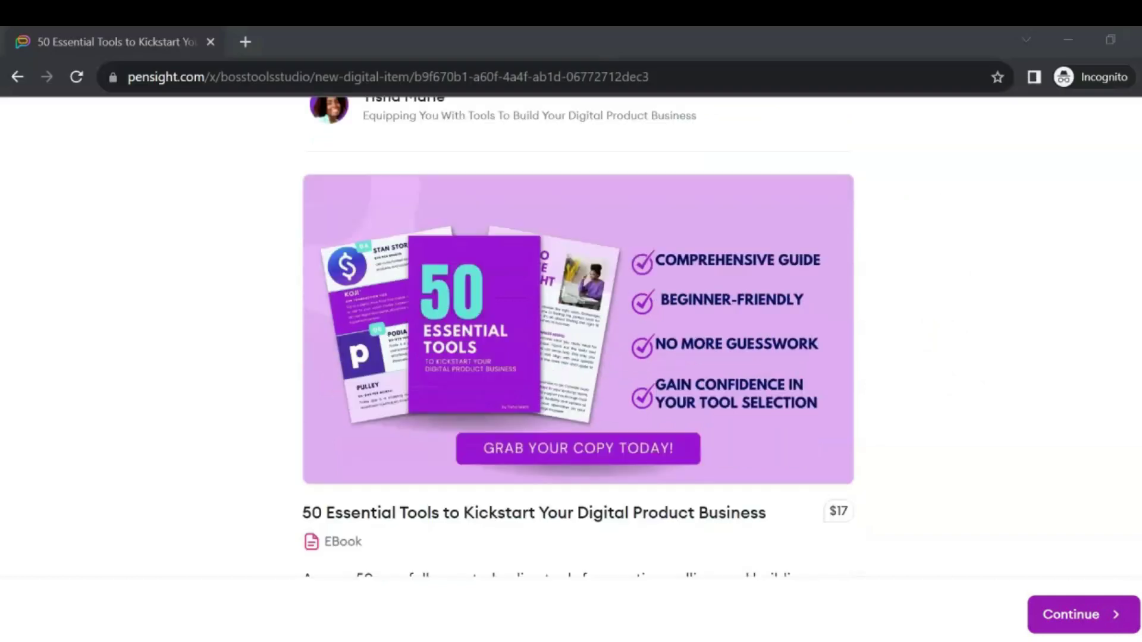
pyautogui.scroll(2, 571, 333)
pyautogui.scroll(-2, 1137, 294)
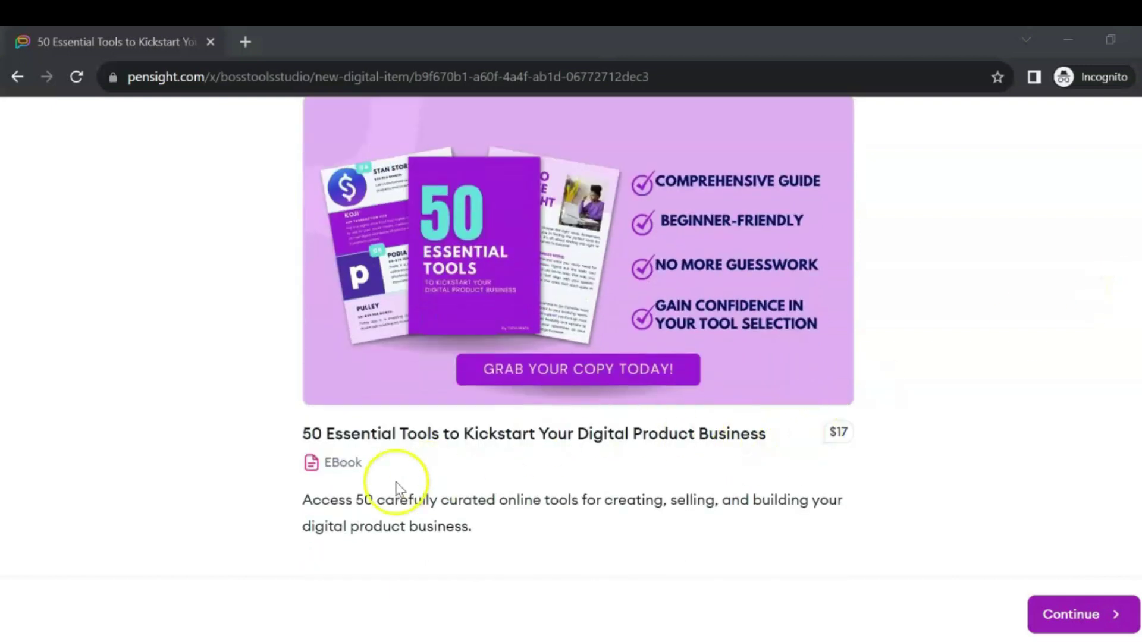
pyautogui.click(1040, 614)
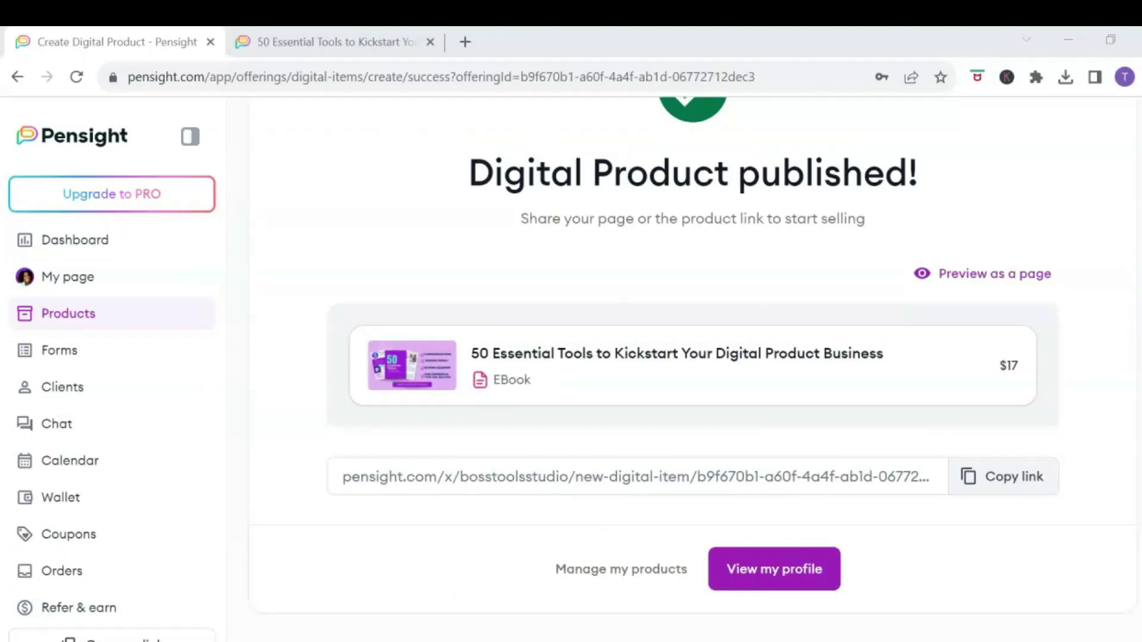
# View the public profile and examine how the header, social links and product blocks appear to visitors.
pyautogui.click(794, 580)
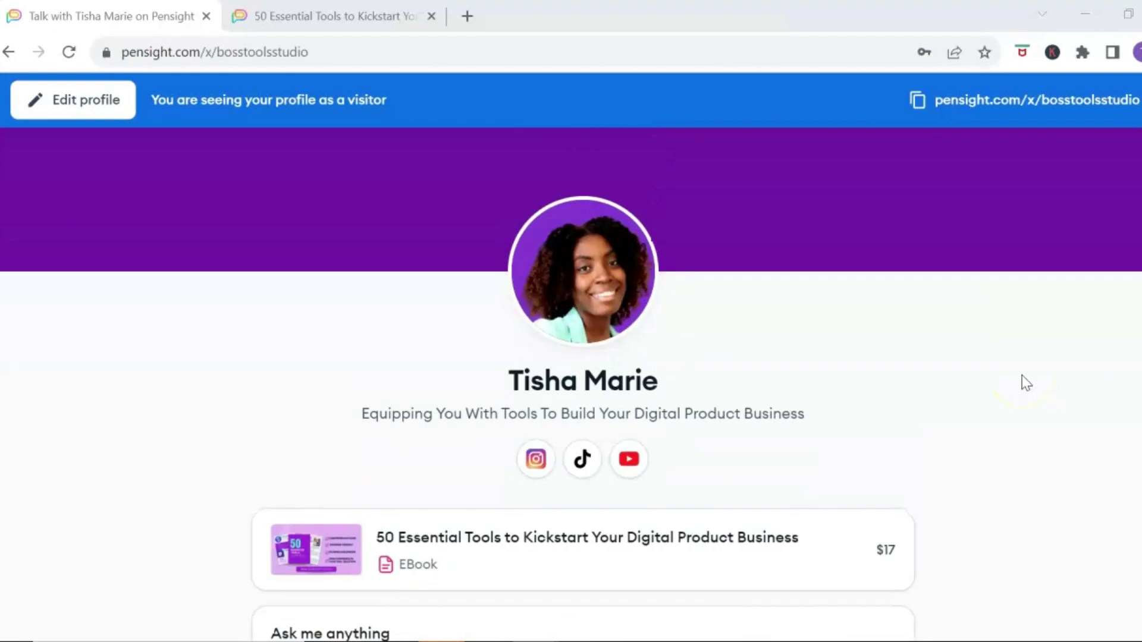
pyautogui.scroll(-5, 1021, 377)
pyautogui.scroll(3, 1022, 377)
pyautogui.scroll(3, 1021, 376)
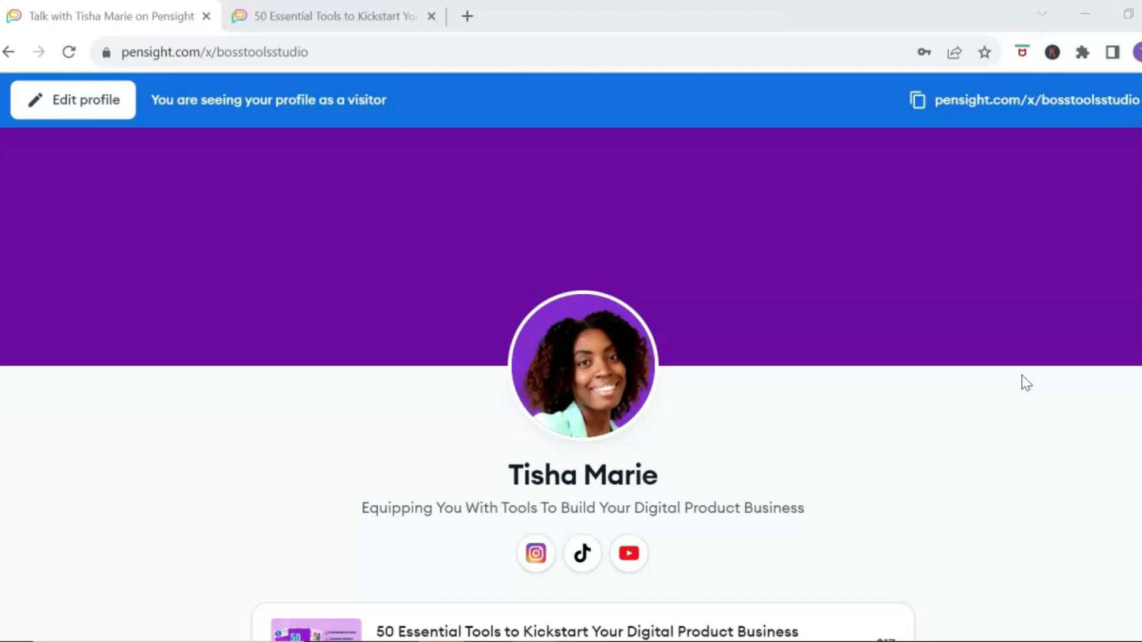
# Return to editing the profile and rearrange its blocks with the e-book first, Quick intro second and Ask me anything third, saving the order.
pyautogui.click(91, 104)
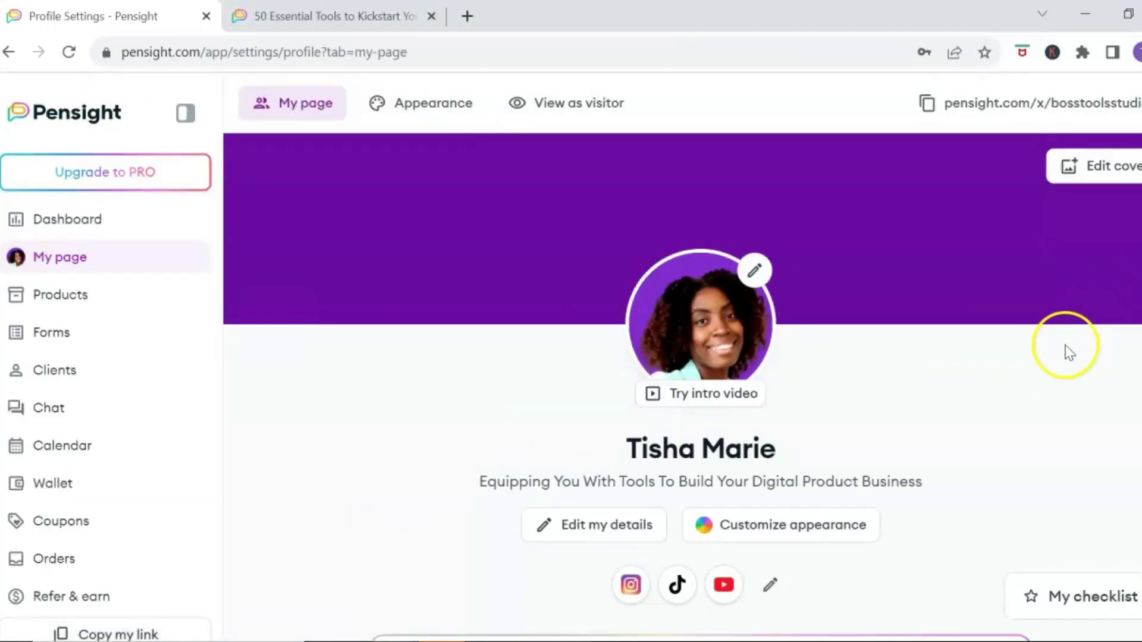
pyautogui.scroll(-5, 1048, 342)
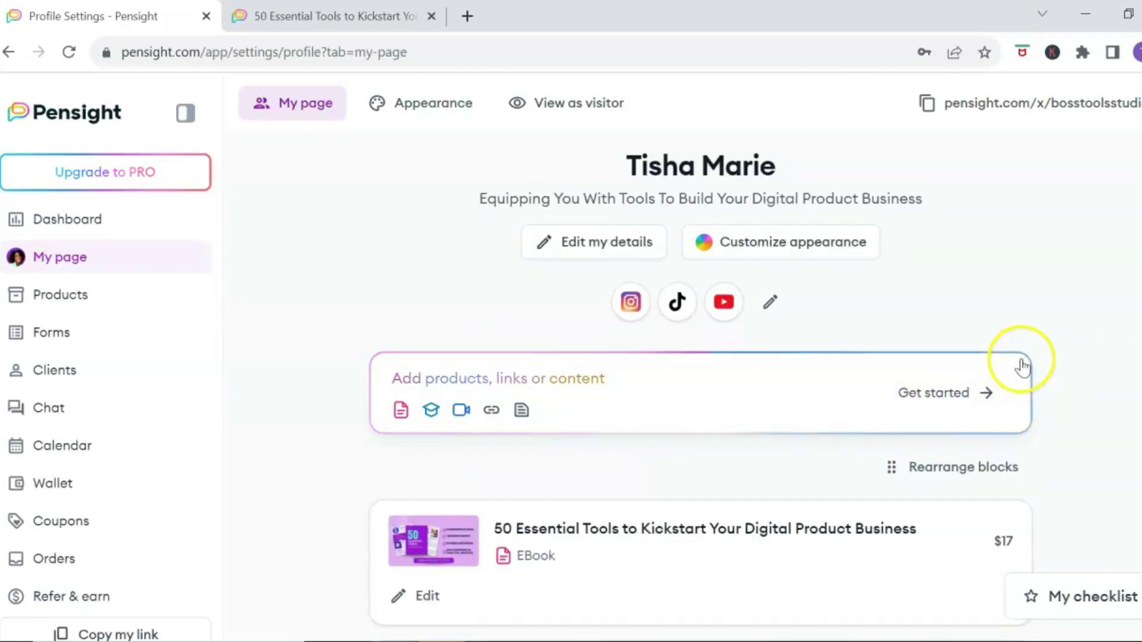
pyautogui.scroll(-2, 1021, 366)
pyautogui.scroll(-2, 1011, 351)
pyautogui.scroll(-4, 844, 405)
pyautogui.scroll(3, 803, 448)
pyautogui.click(941, 282)
pyautogui.moveTo(466, 387); pyautogui.dragTo(446, 257)
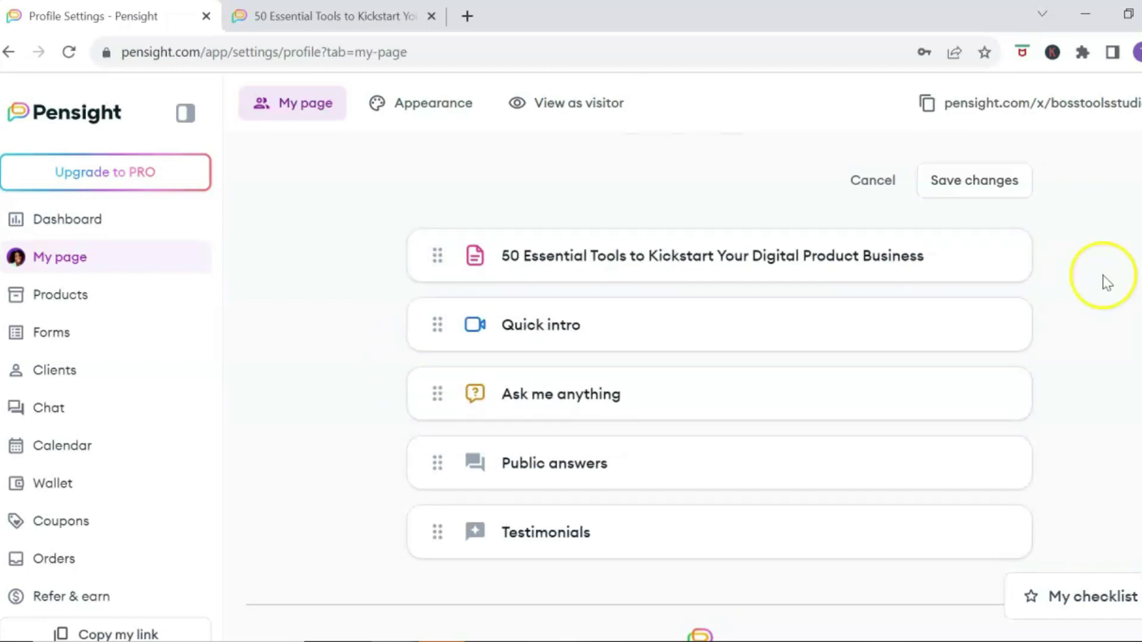
pyautogui.click(987, 194)
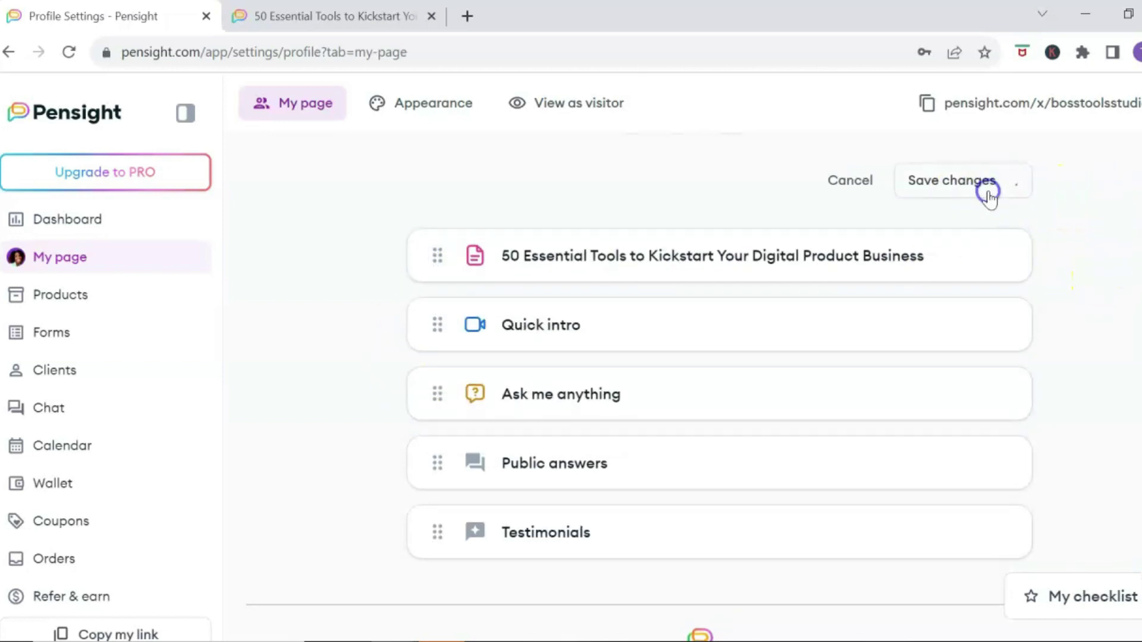
# Delete the Quick intro 1:1 session product from the page and review the remaining header and product blocks.
pyautogui.scroll(-3, 1002, 369)
pyautogui.scroll(-1, 1004, 369)
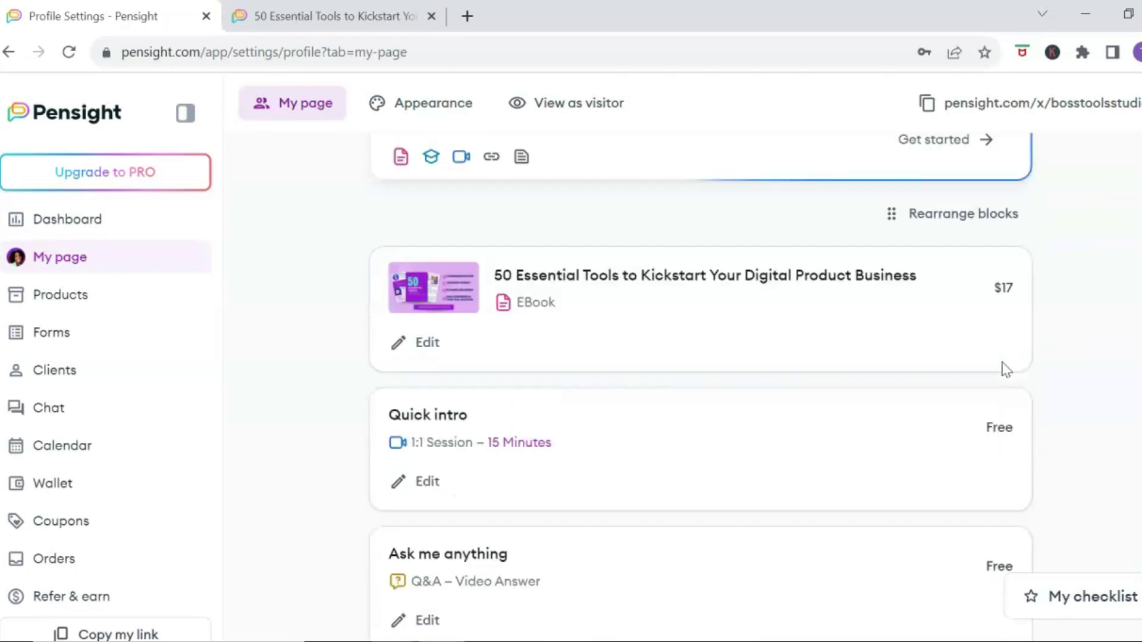
pyautogui.scroll(-1, 1003, 369)
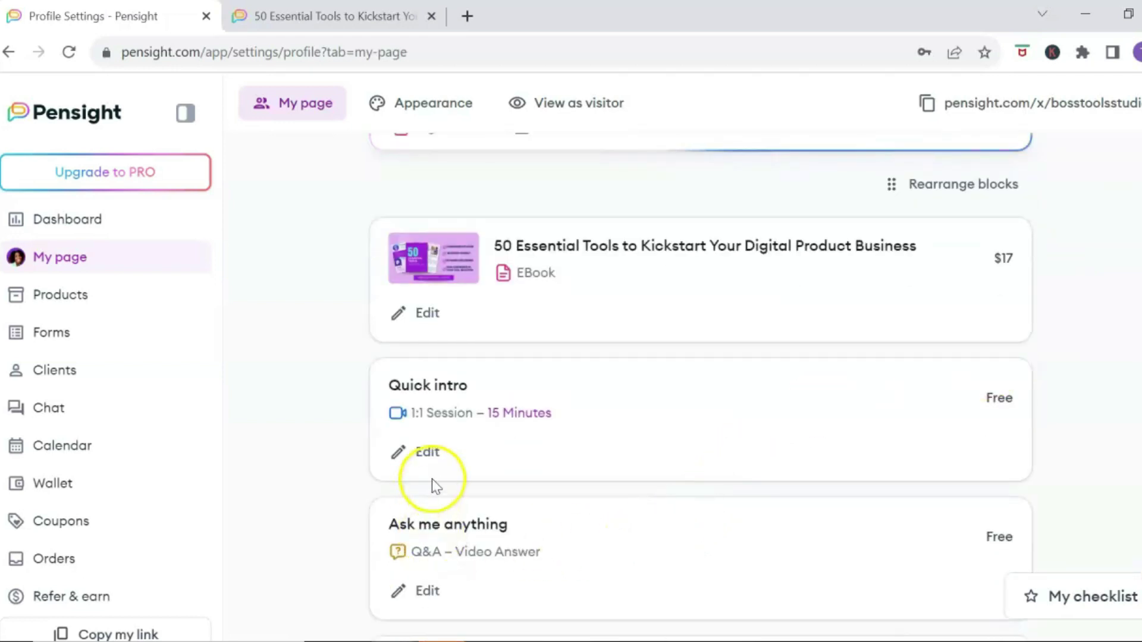
pyautogui.click(438, 456)
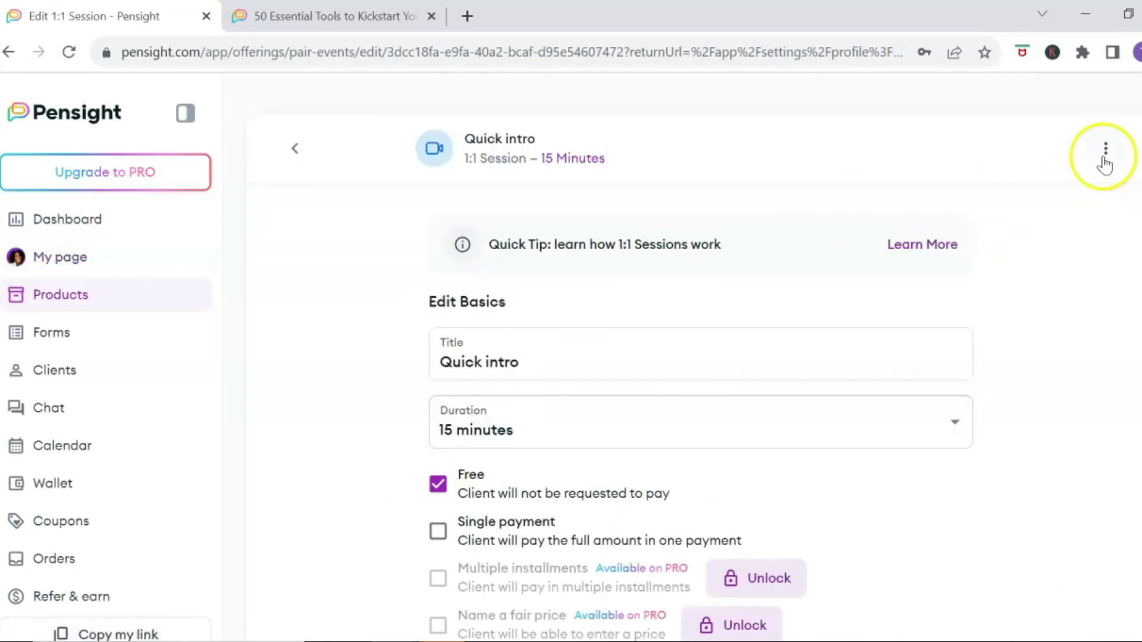
pyautogui.click(1104, 159)
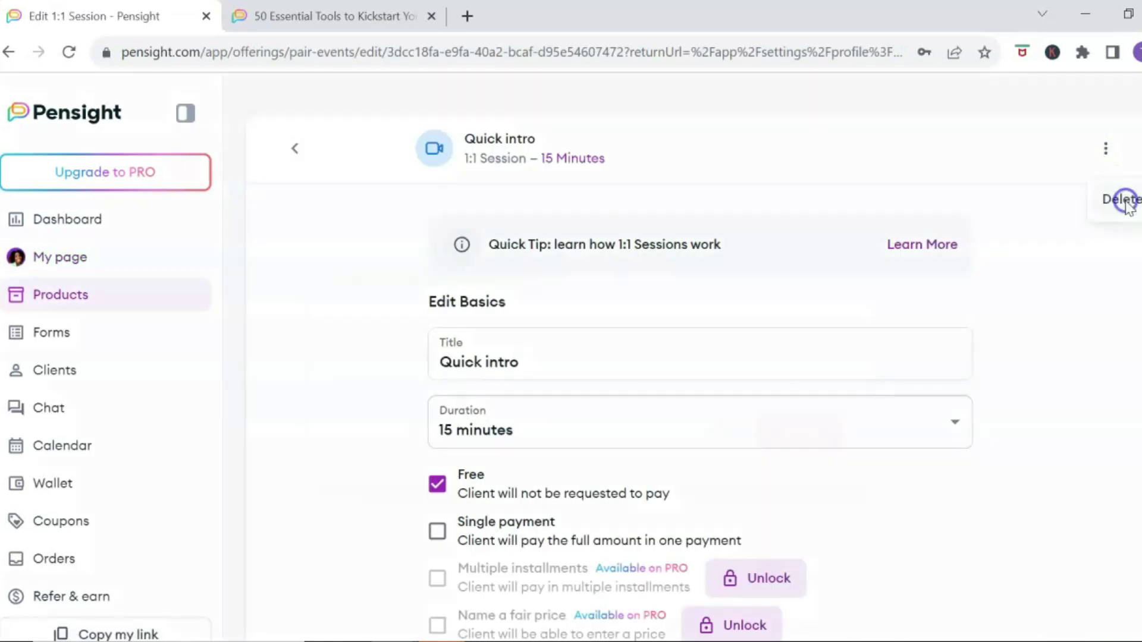
pyautogui.click(1121, 201)
pyautogui.click(800, 431)
pyautogui.scroll(-2, 989, 381)
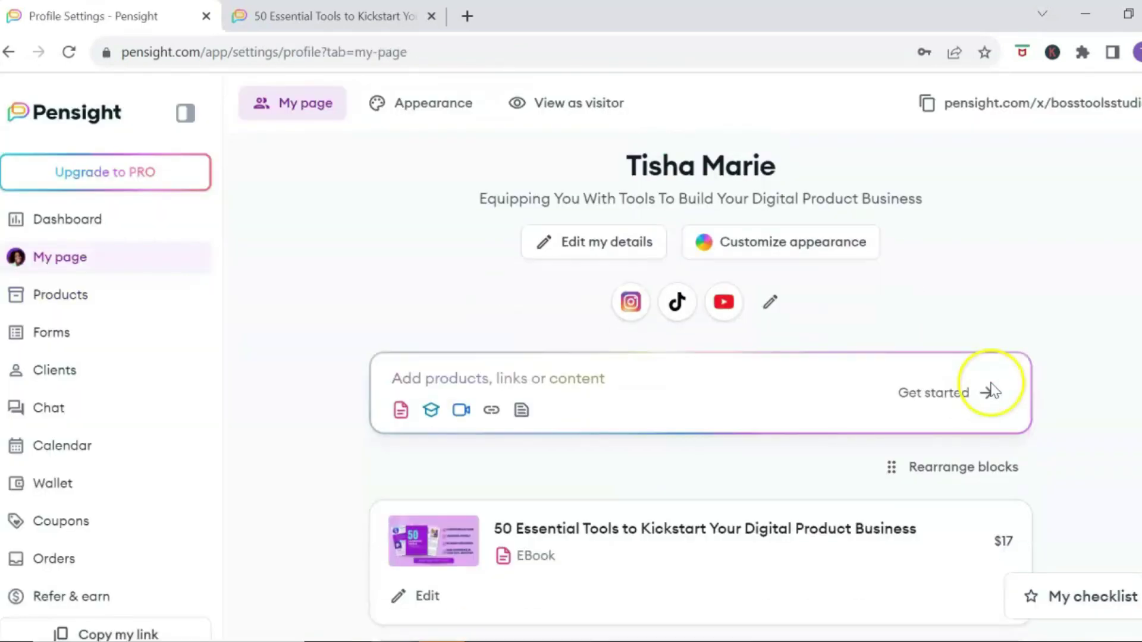
pyautogui.scroll(-5, 993, 388)
pyautogui.scroll(8, 996, 386)
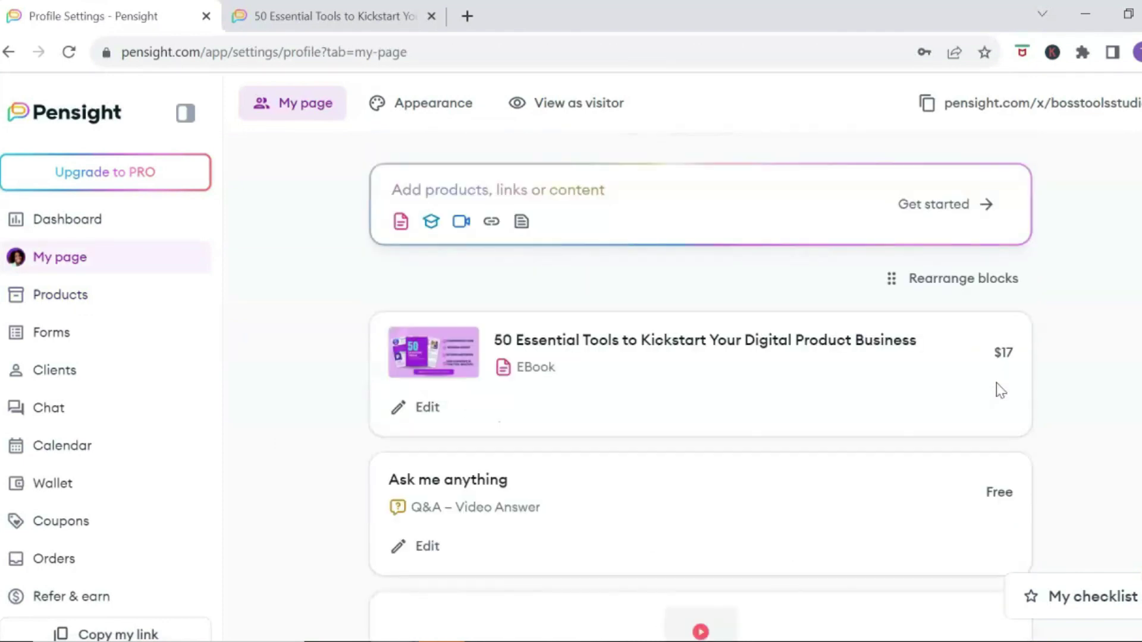
pyautogui.scroll(3, 998, 379)
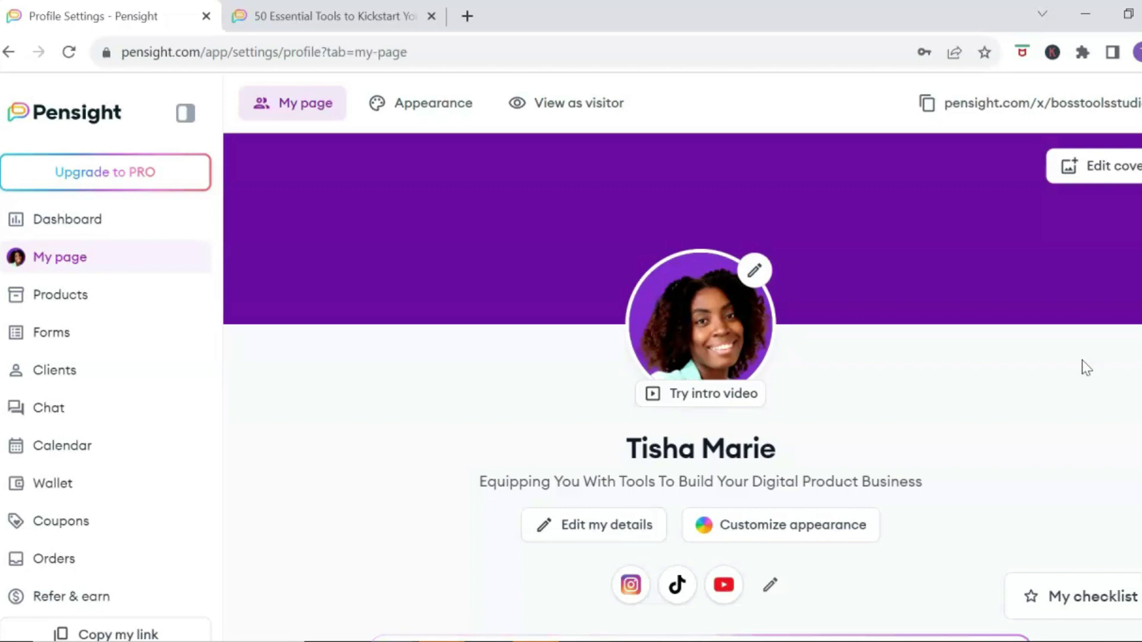
pyautogui.click(954, 304)
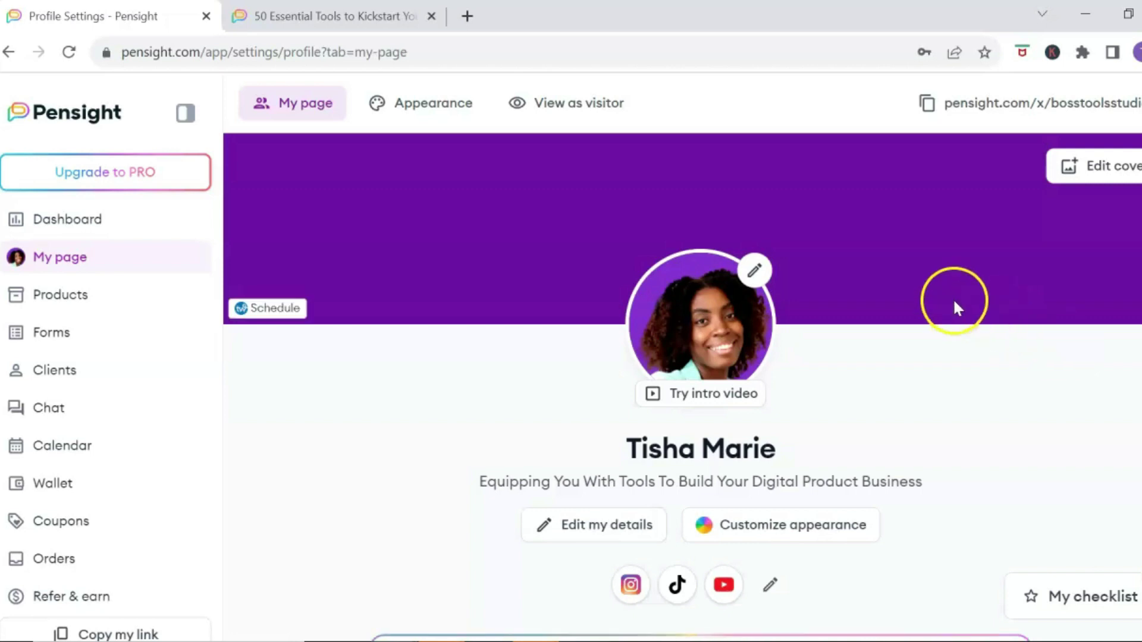
# Look through the product list, checkout and email forms, client list and chat conversations.
pyautogui.click(75, 297)
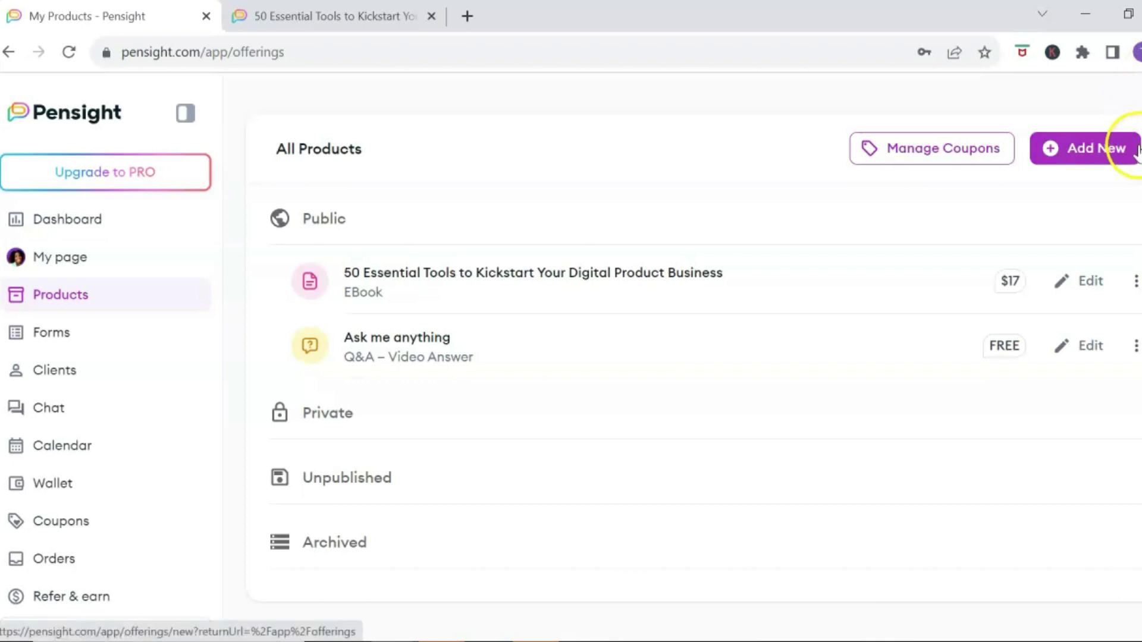
pyautogui.click(153, 351)
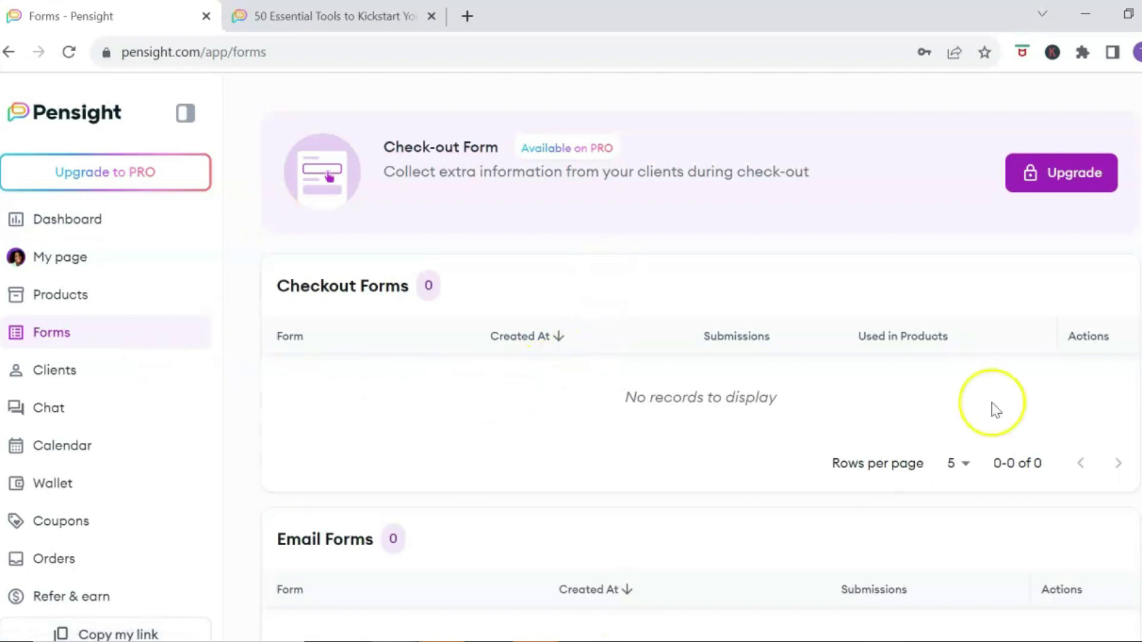
pyautogui.click(152, 375)
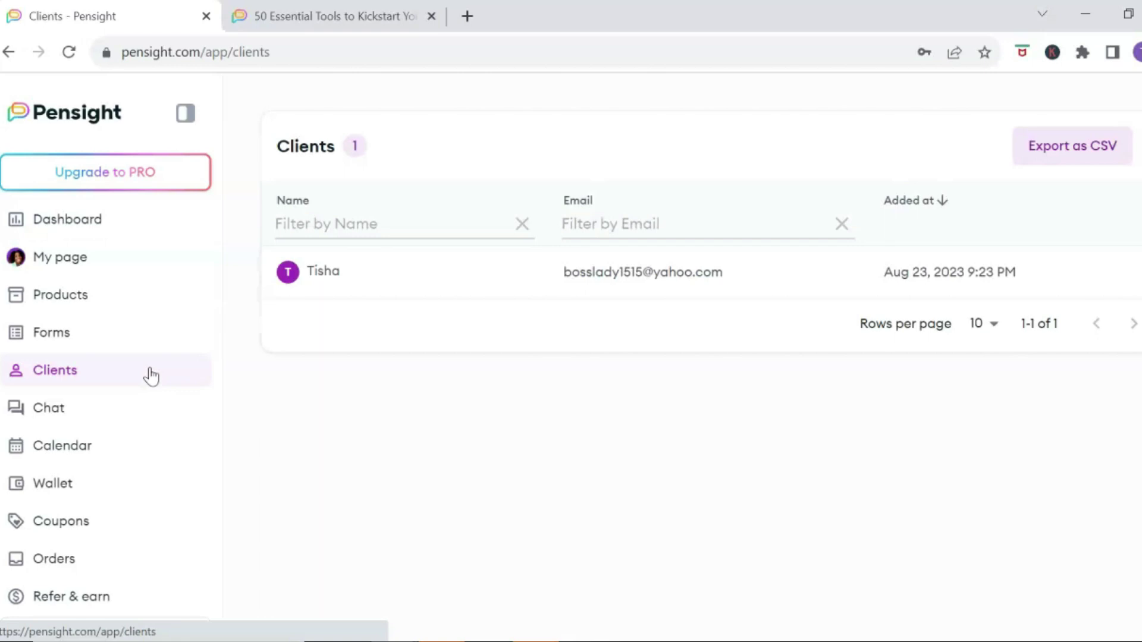
pyautogui.click(48, 407)
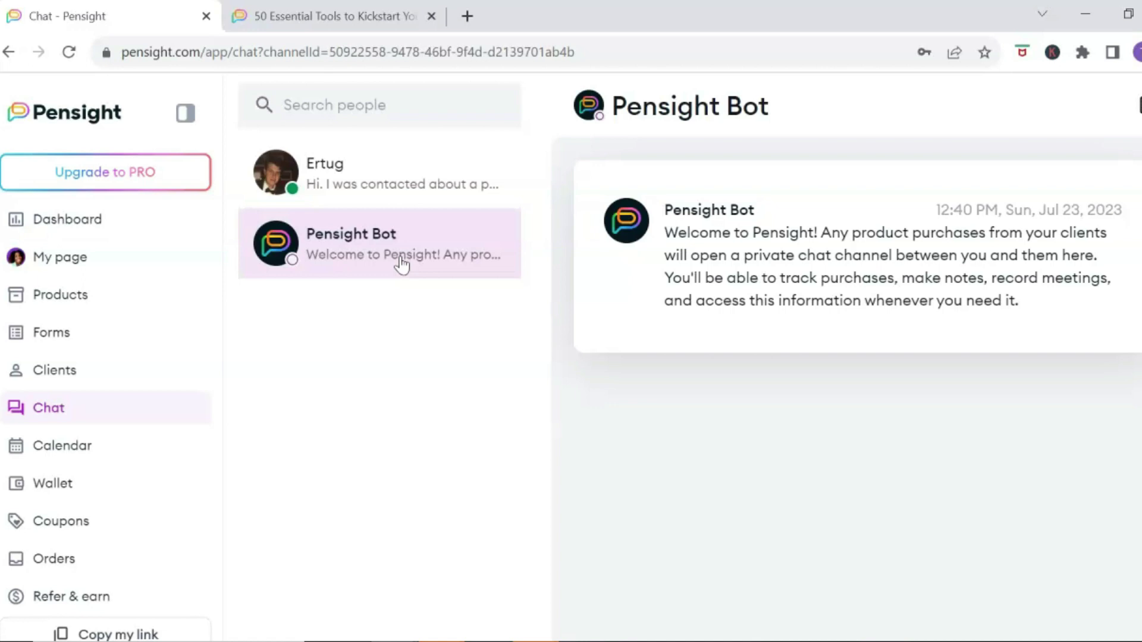
# Examine the calendar's weekly availability, booking notices and SMS reminder settings, and the providers offered for linking a calendar.
pyautogui.click(148, 454)
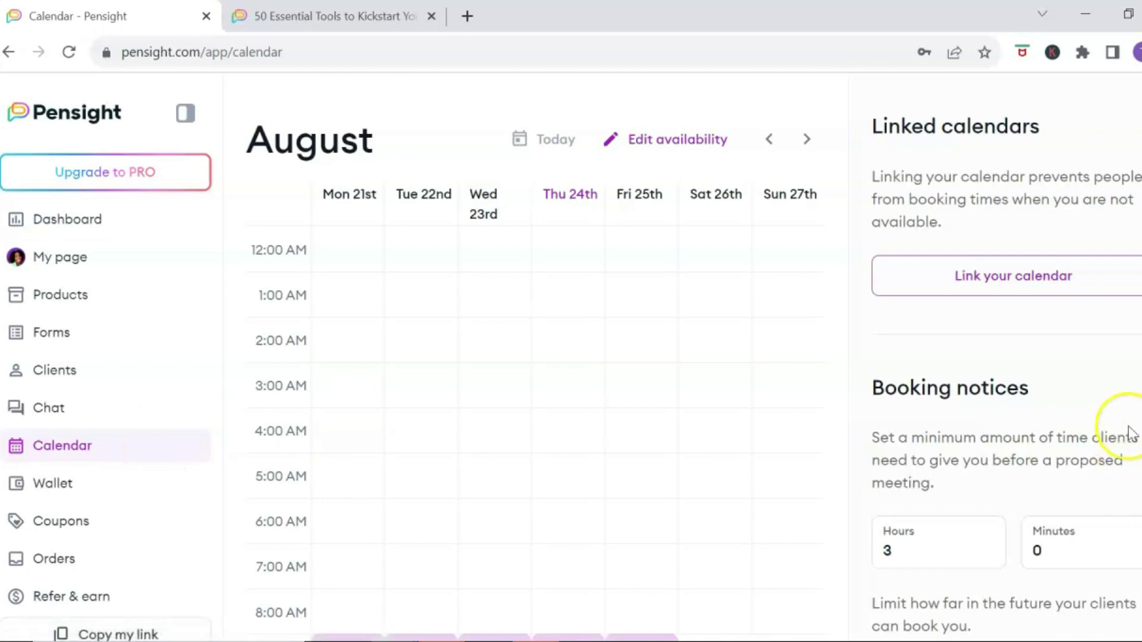
pyautogui.scroll(-3, 1129, 433)
pyautogui.scroll(-6, 1129, 434)
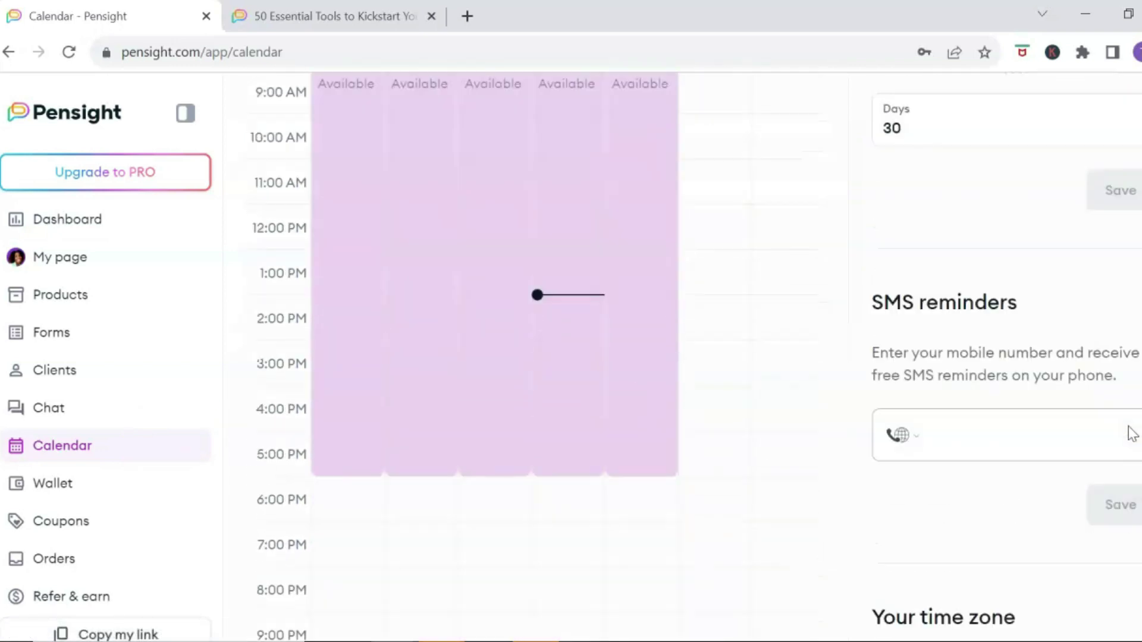
pyautogui.scroll(10, 1130, 429)
pyautogui.click(1082, 292)
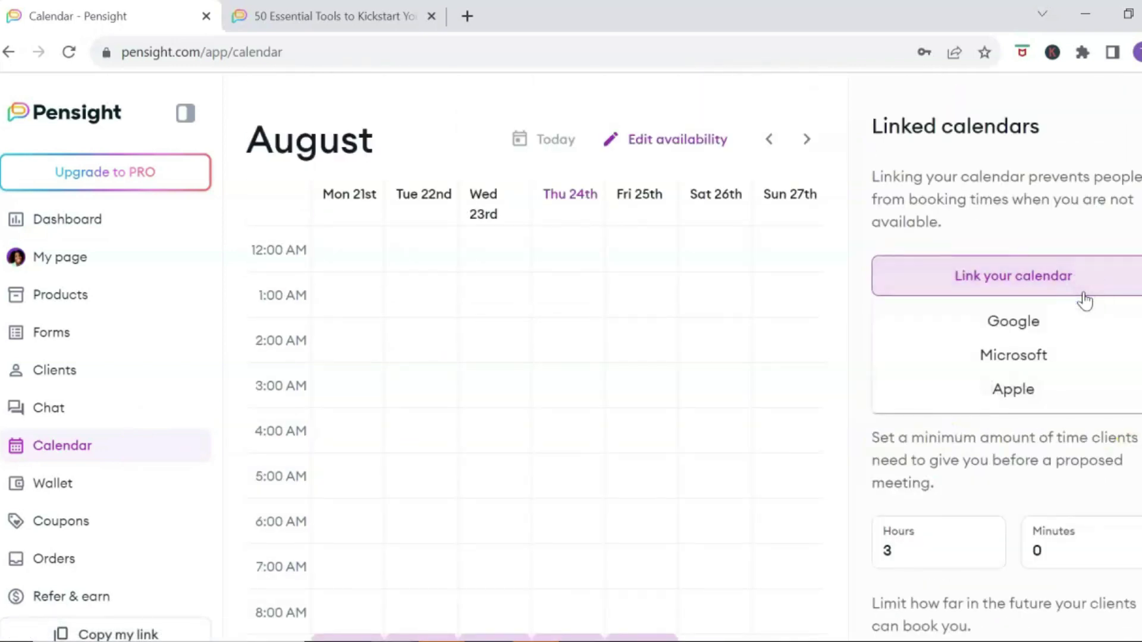
# Examine the wallet's lifetime and pending earnings, the reporting period options, the earnings per product type and the Stripe payout option.
pyautogui.click(103, 488)
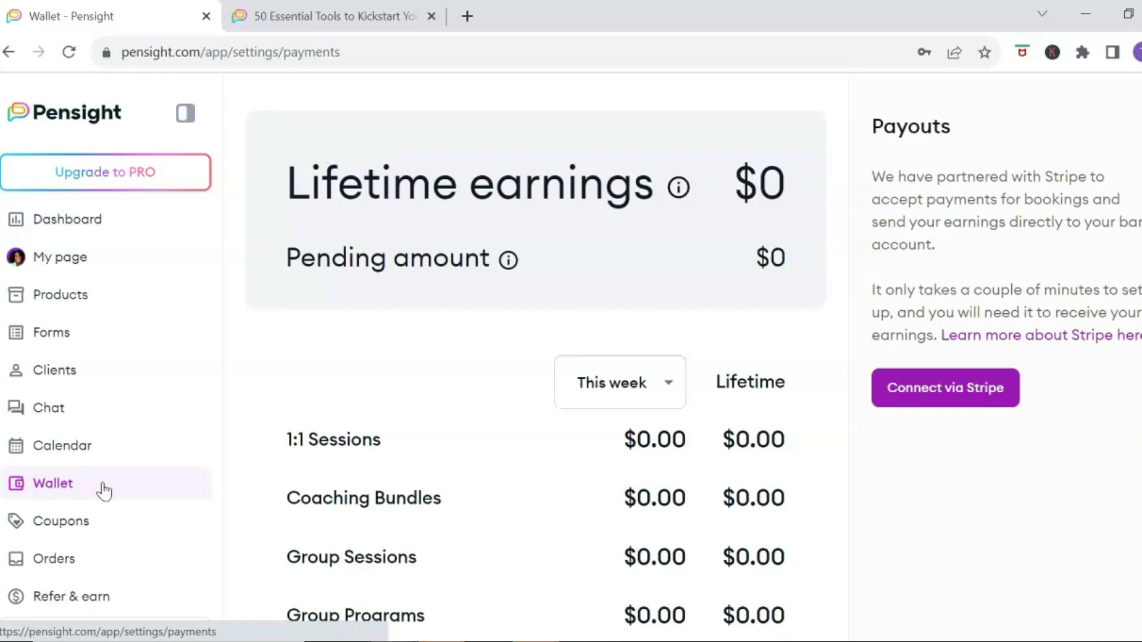
pyautogui.click(667, 382)
pyautogui.click(667, 385)
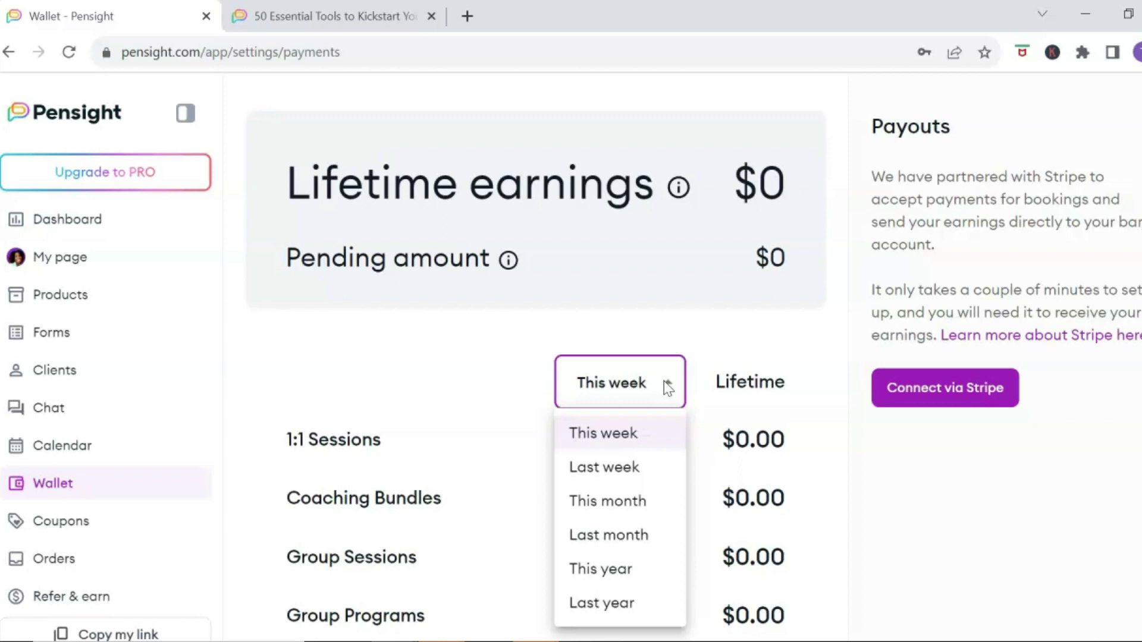
pyautogui.click(723, 375)
pyautogui.click(744, 404)
pyautogui.scroll(-3, 744, 402)
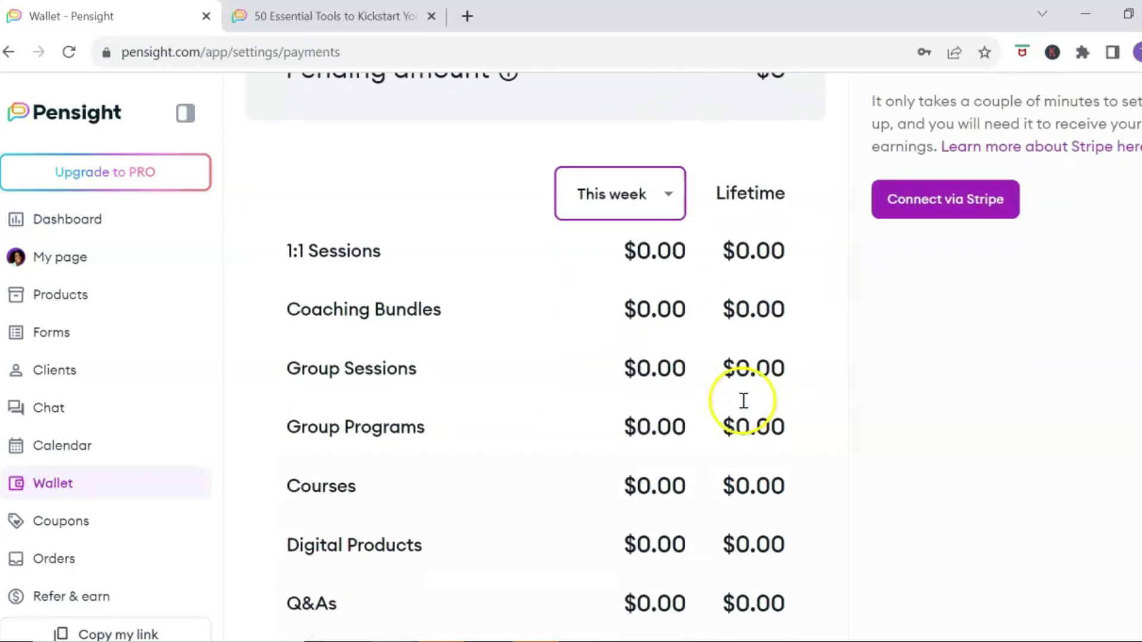
pyautogui.scroll(-3, 743, 401)
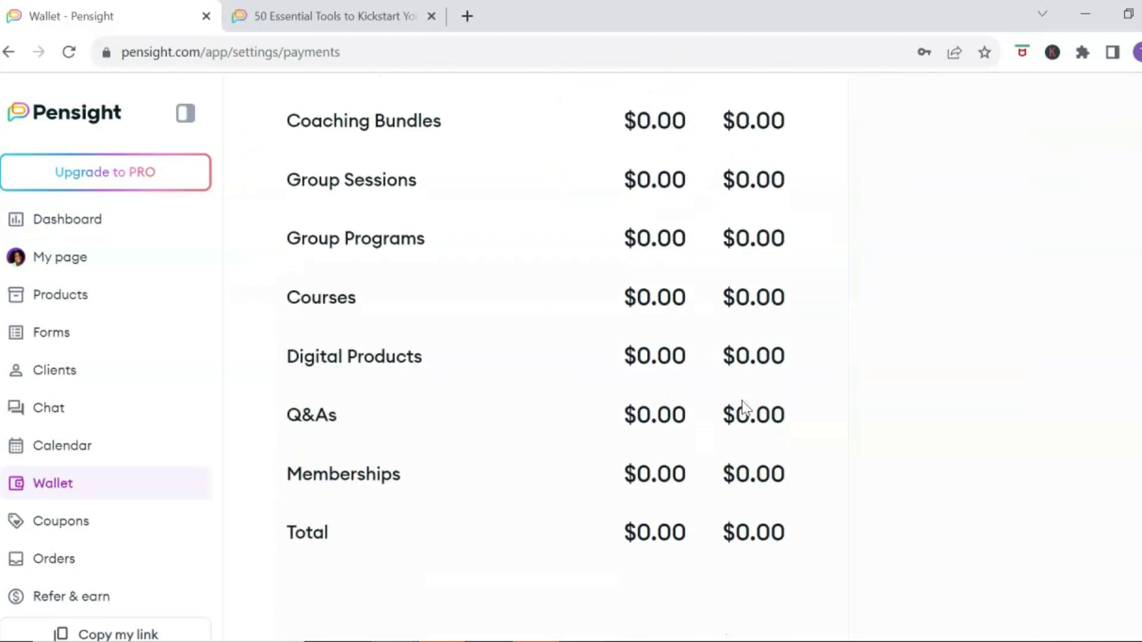
pyautogui.scroll(6, 743, 401)
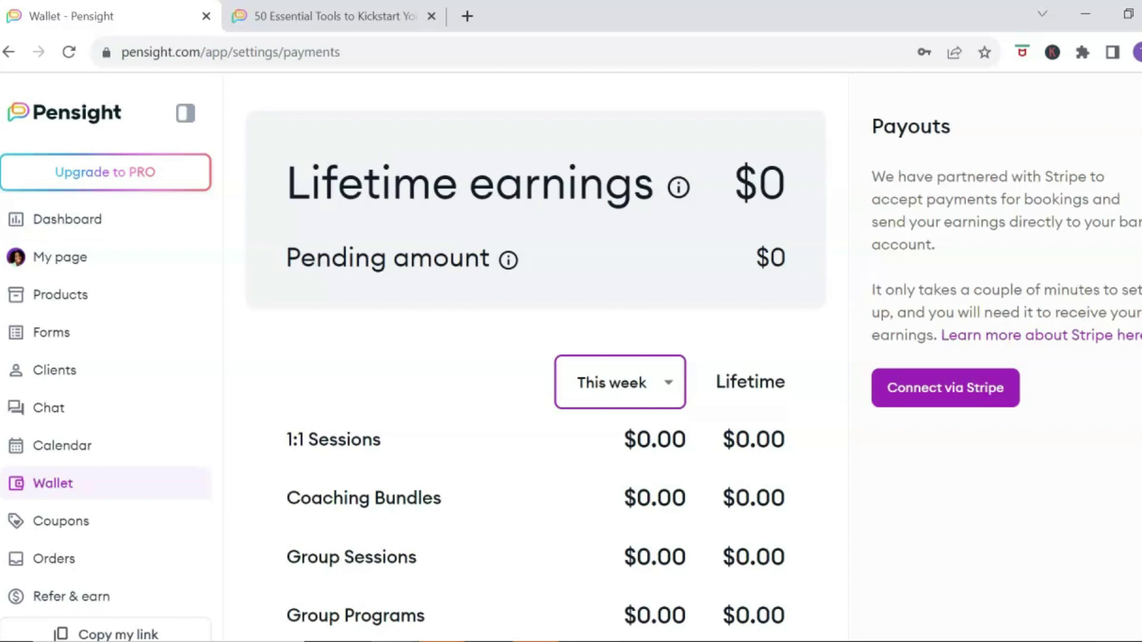
# Review the saved coupons and the list of client orders.
pyautogui.click(42, 522)
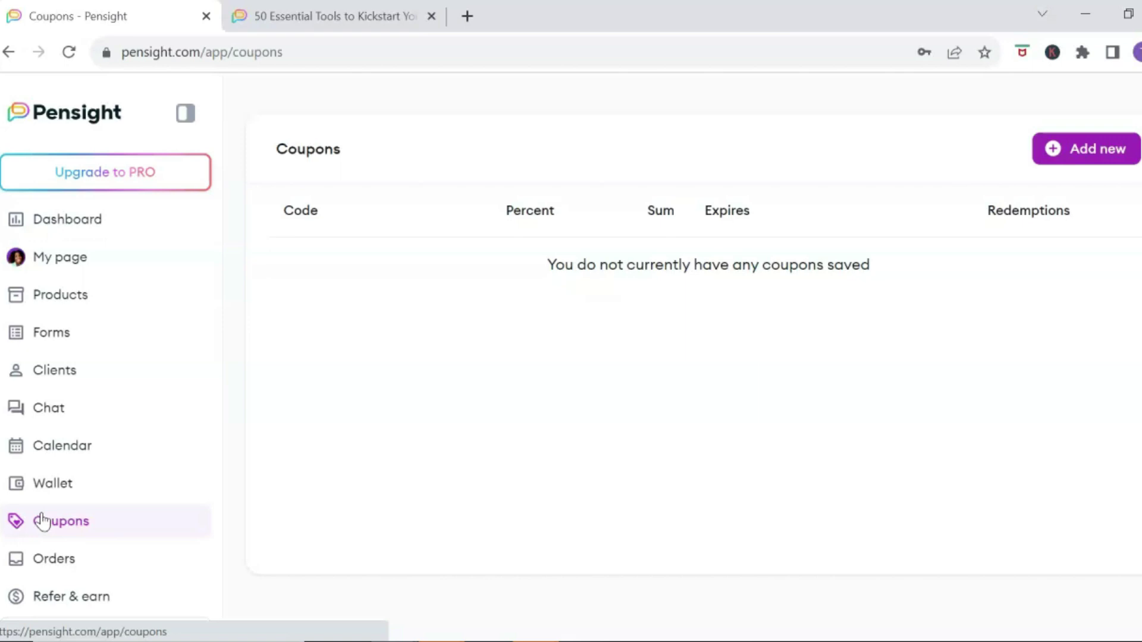
pyautogui.click(52, 559)
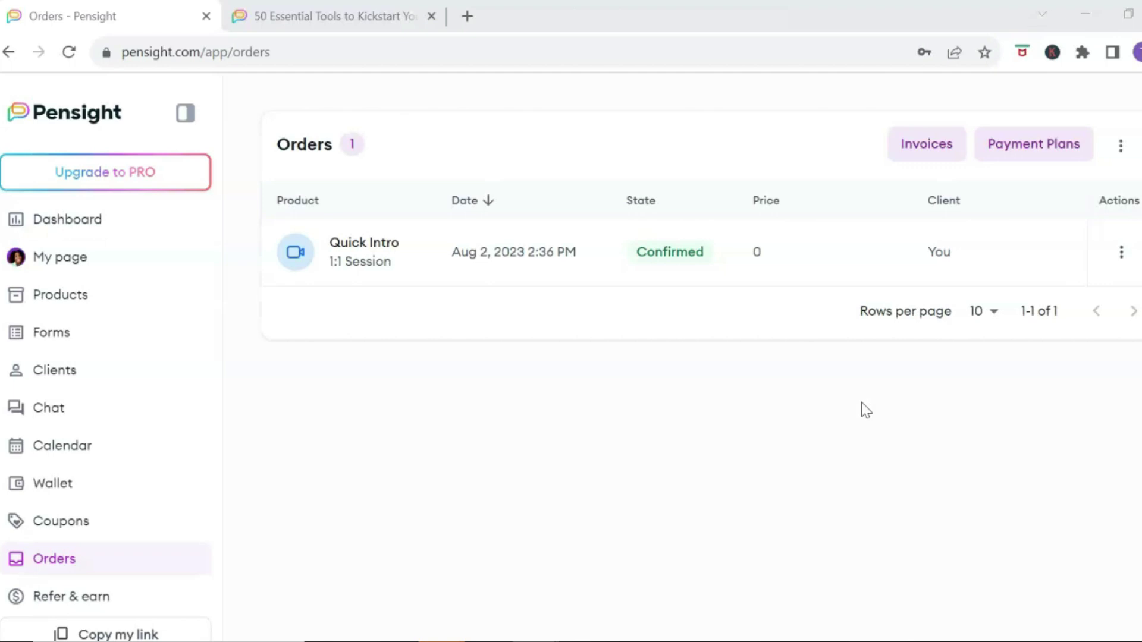
# Read the Refer & earn program's rewards and how it works, and copy the creator page link.
pyautogui.click(169, 597)
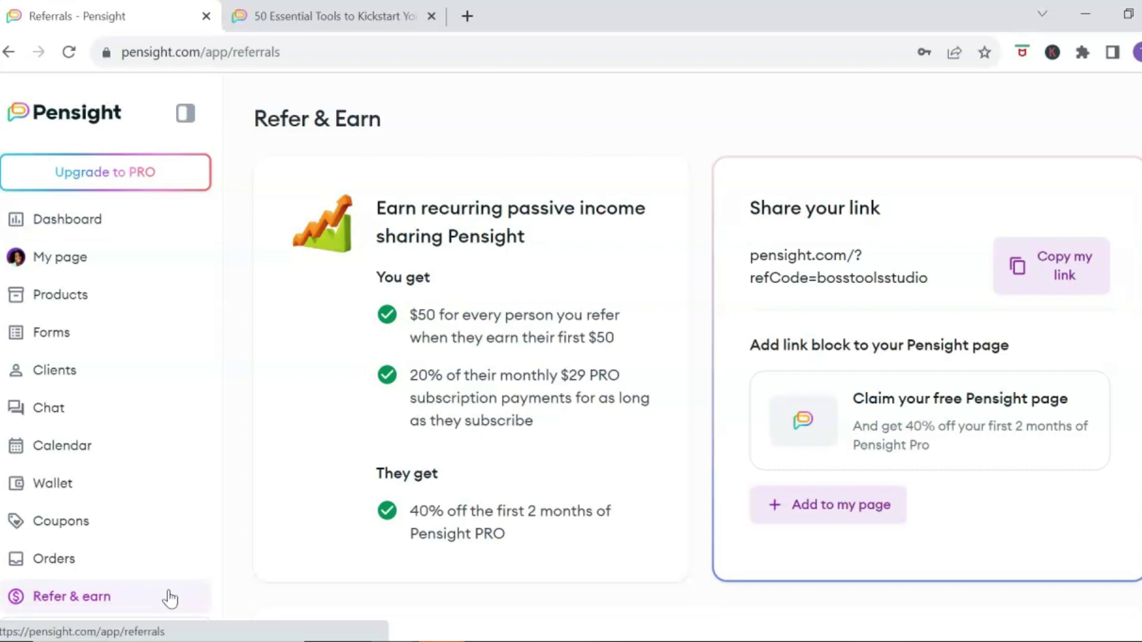
pyautogui.click(170, 597)
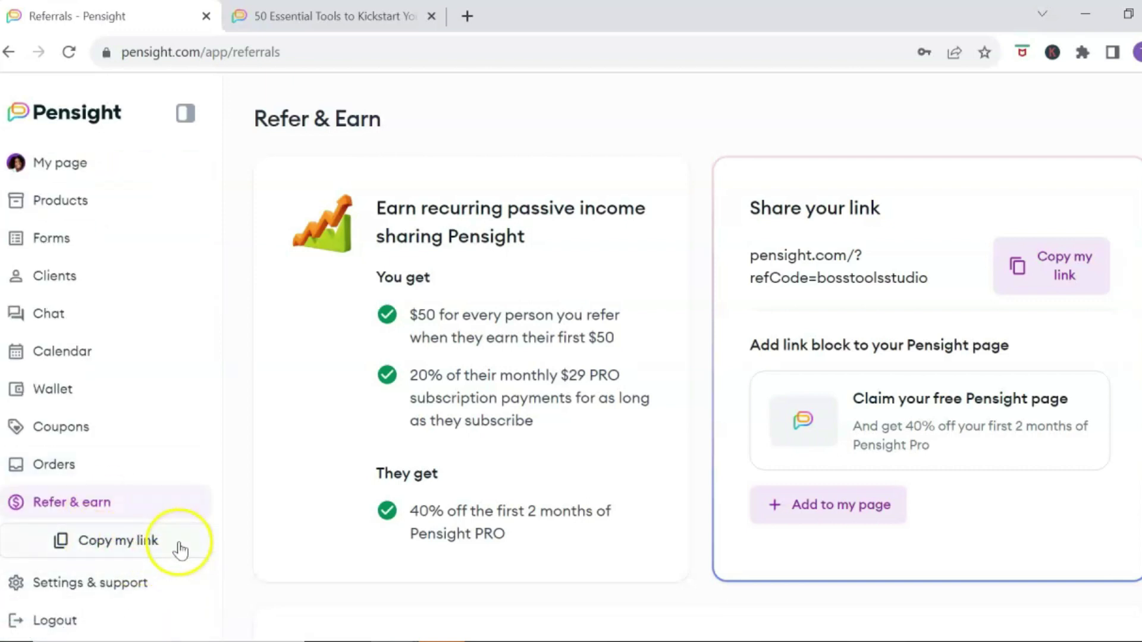
pyautogui.click(178, 552)
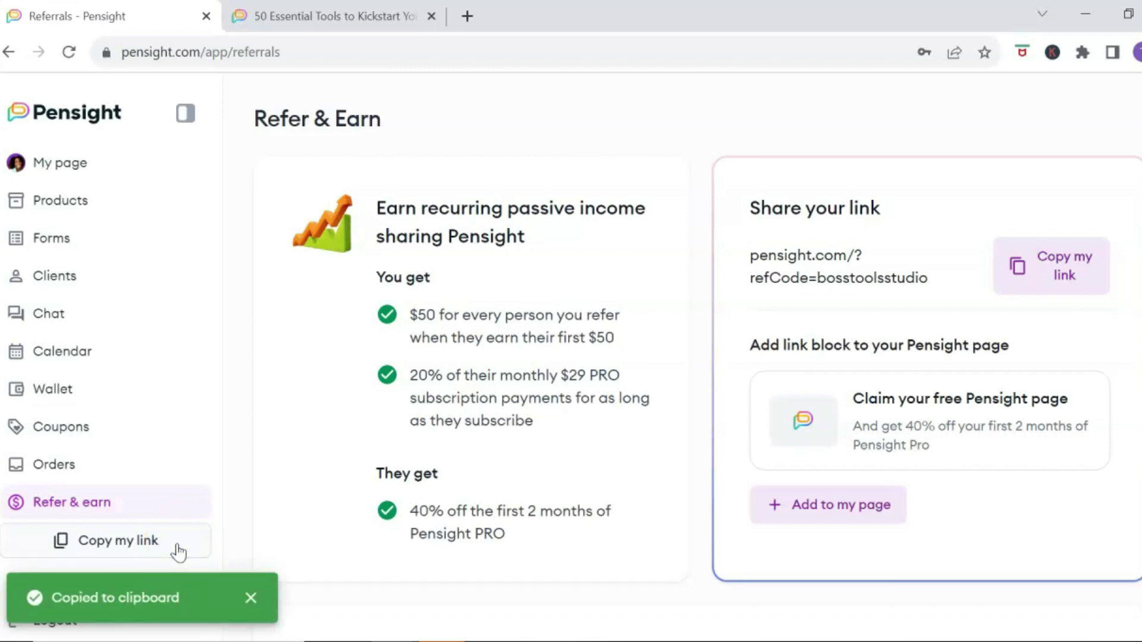
pyautogui.scroll(-5, 169, 565)
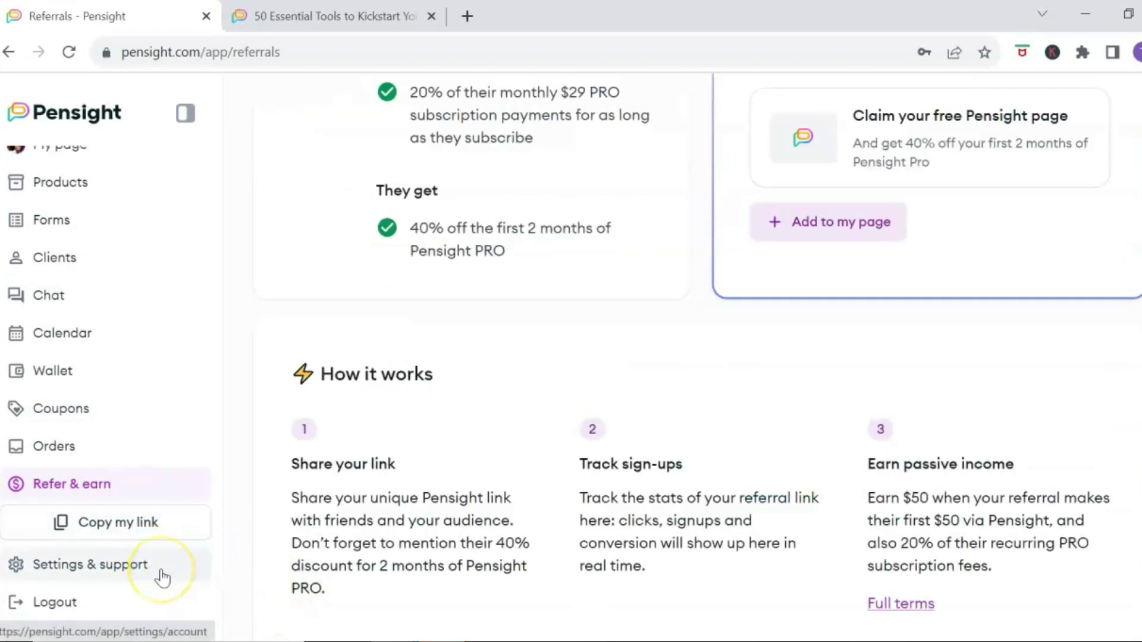